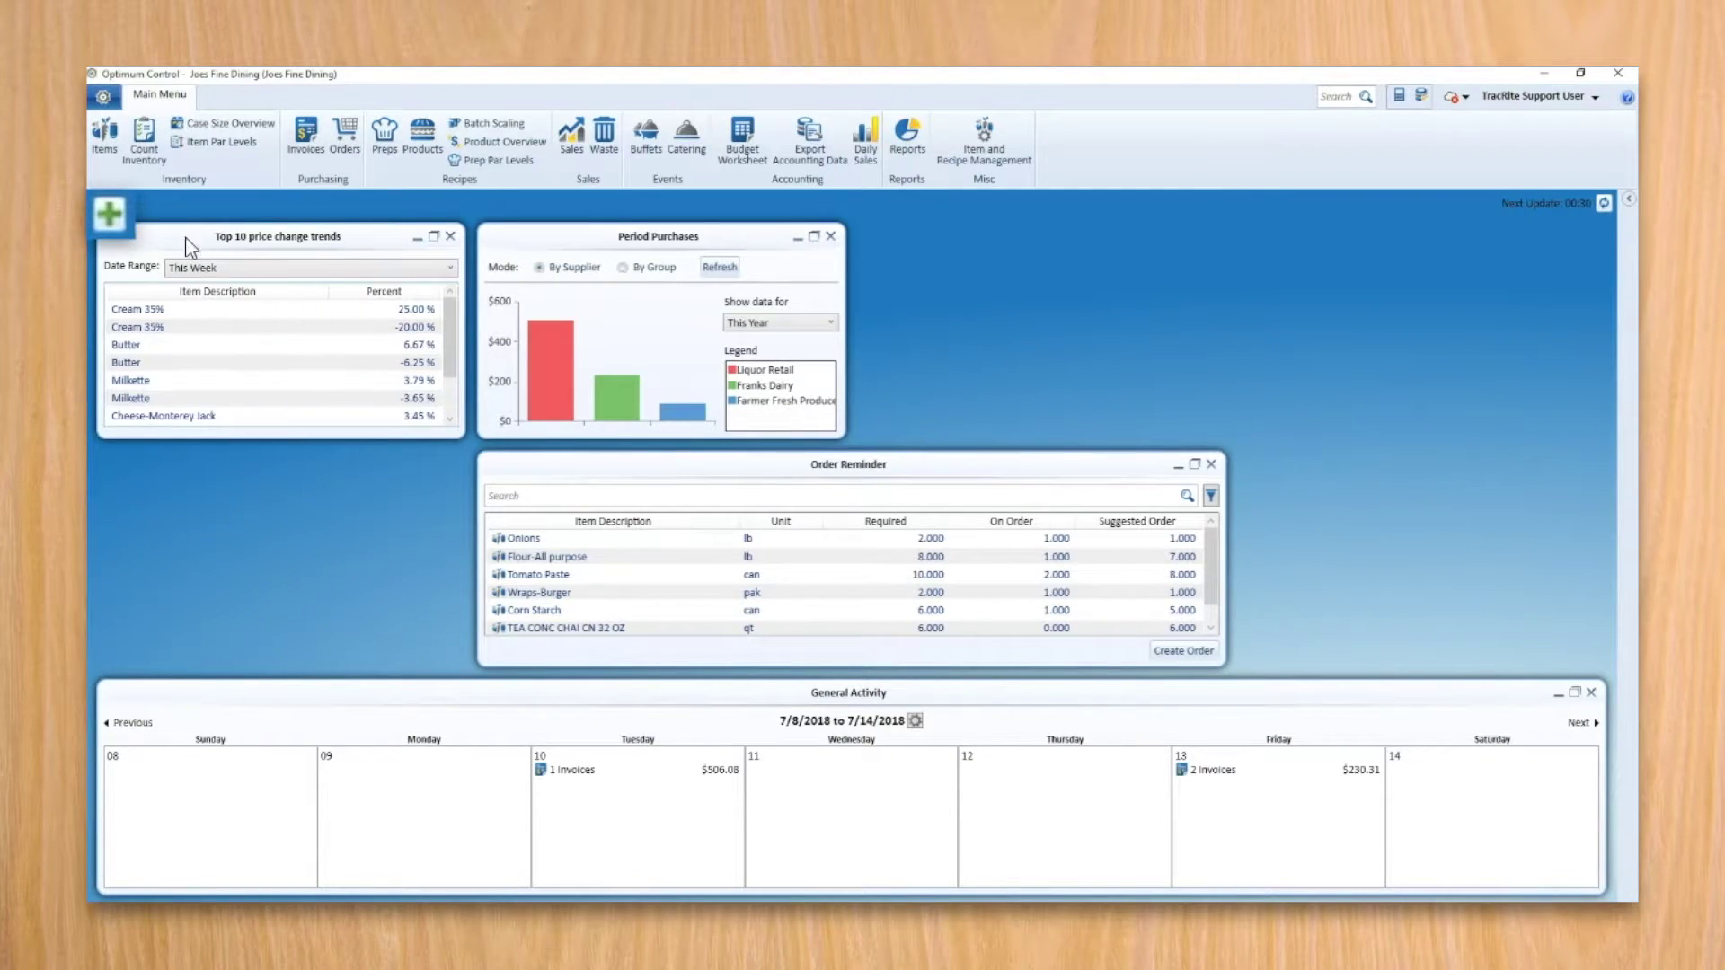
- View the list of available dashboard widgets, close it, and refresh the Period Purchases chart
left_click(115, 216)
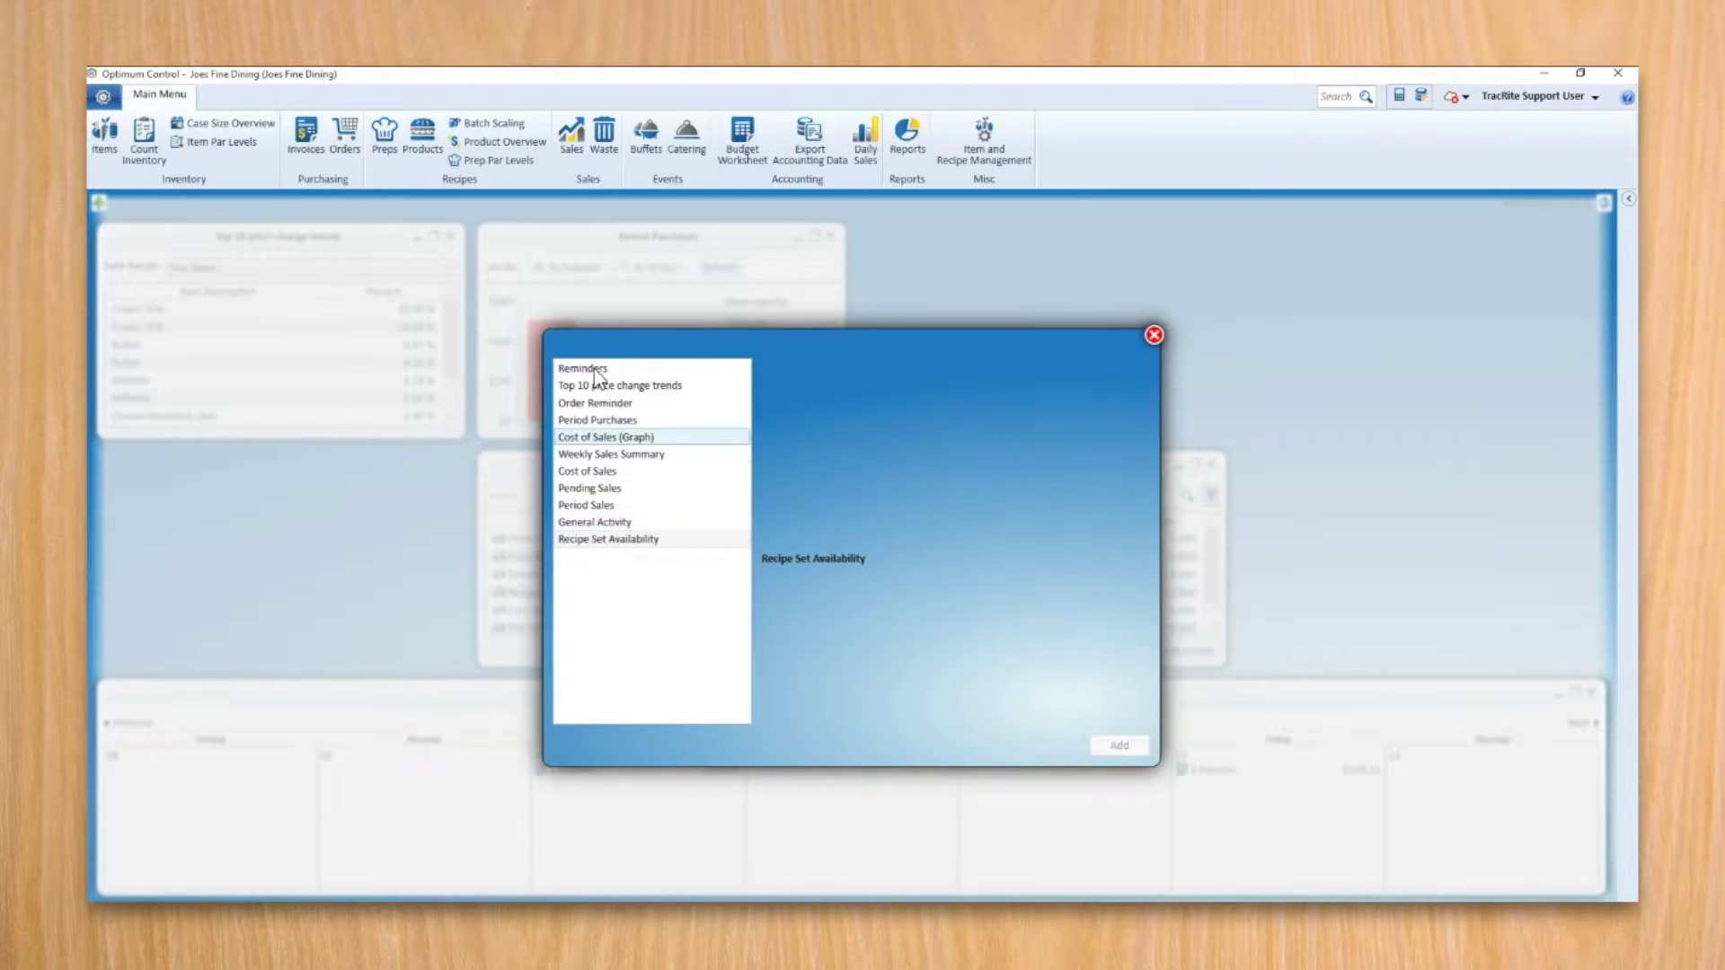
left_click(1154, 336)
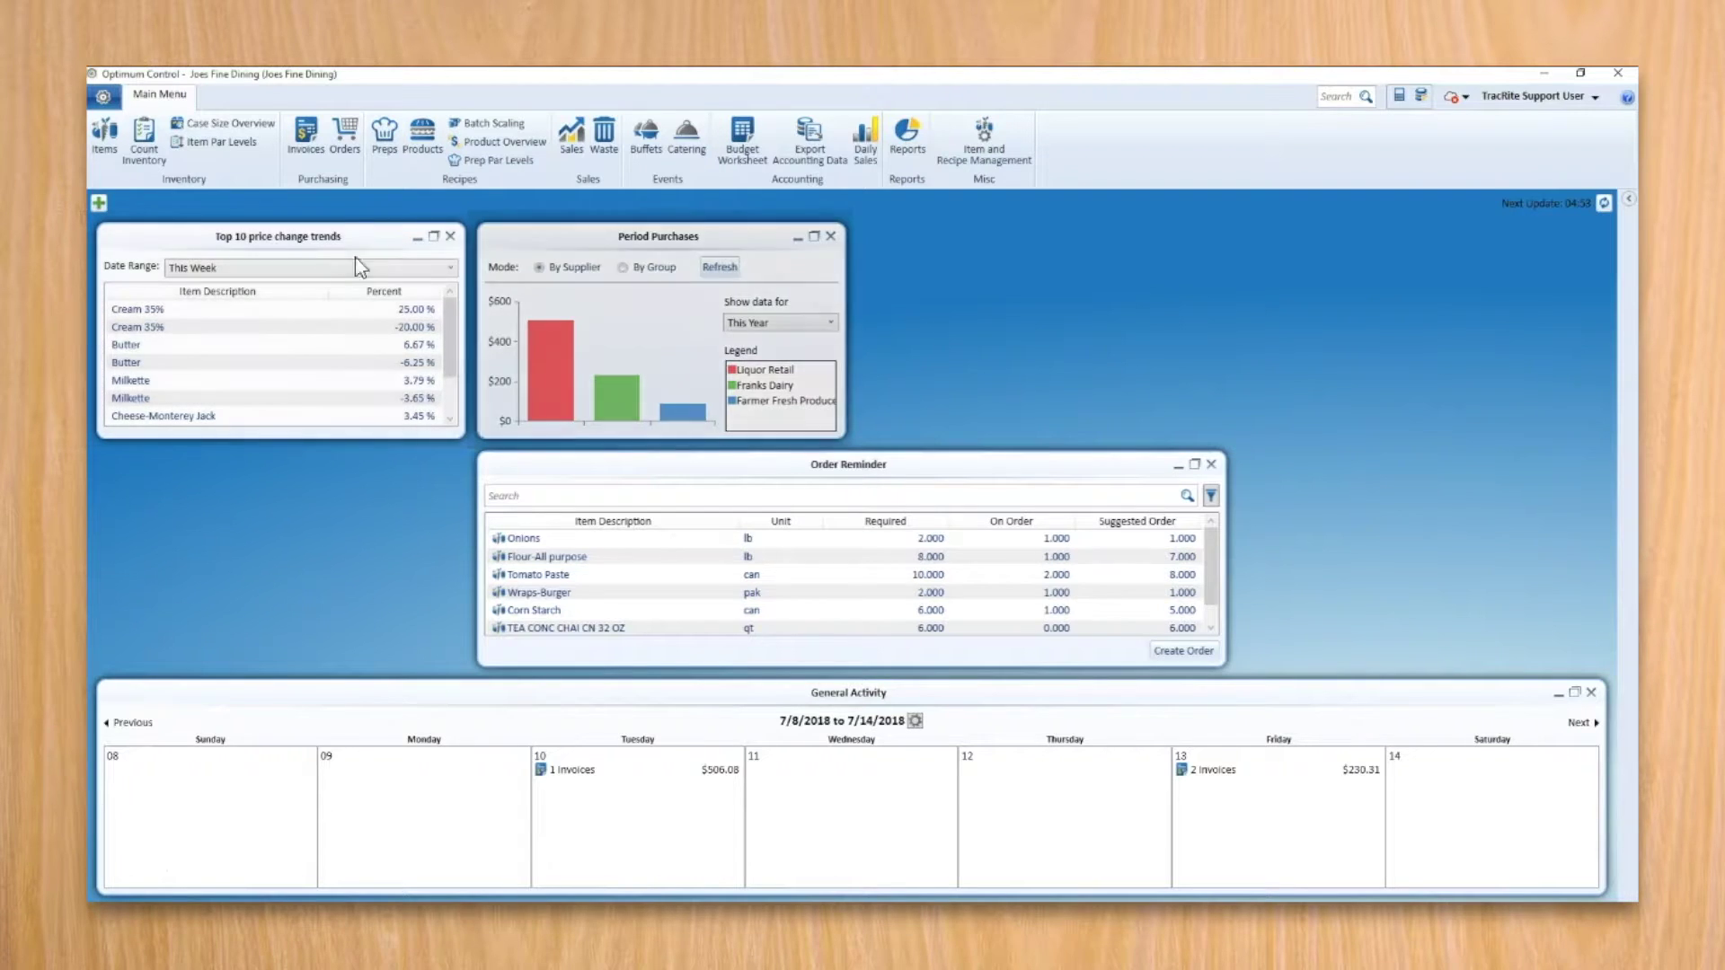
left_click(697, 264)
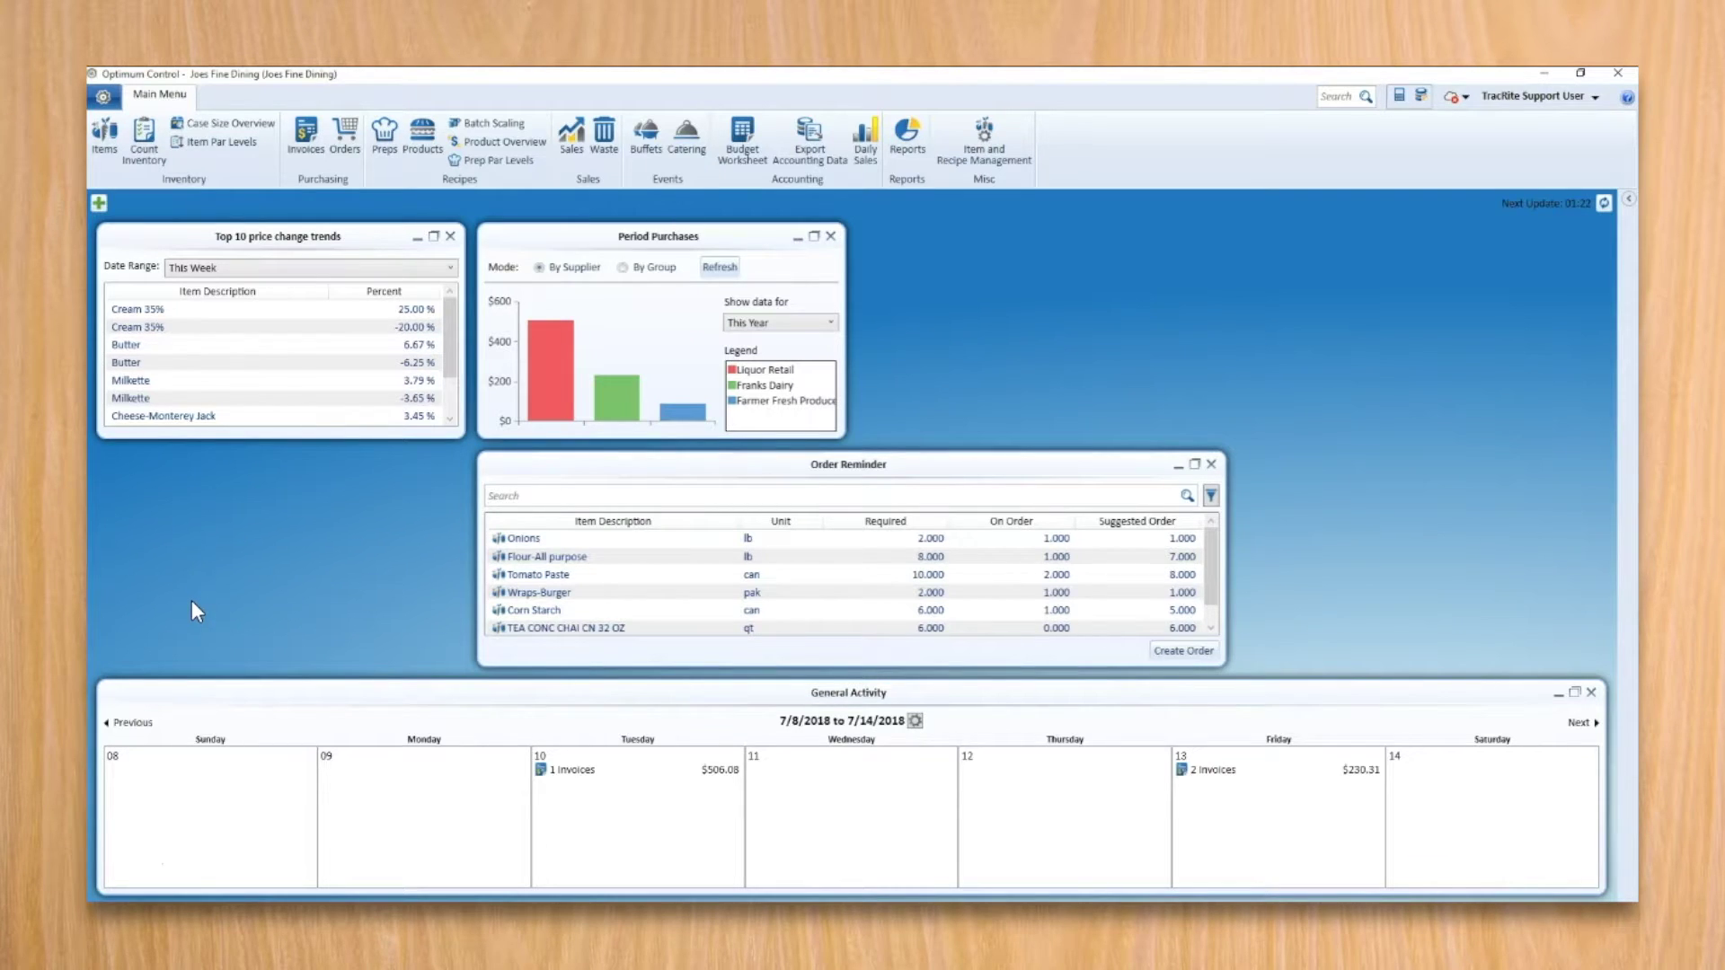
- Open the inventory items Bread Crumbs, Buns-Hamburger and Cheese-Feta in separate item tabs
left_click(104, 152)
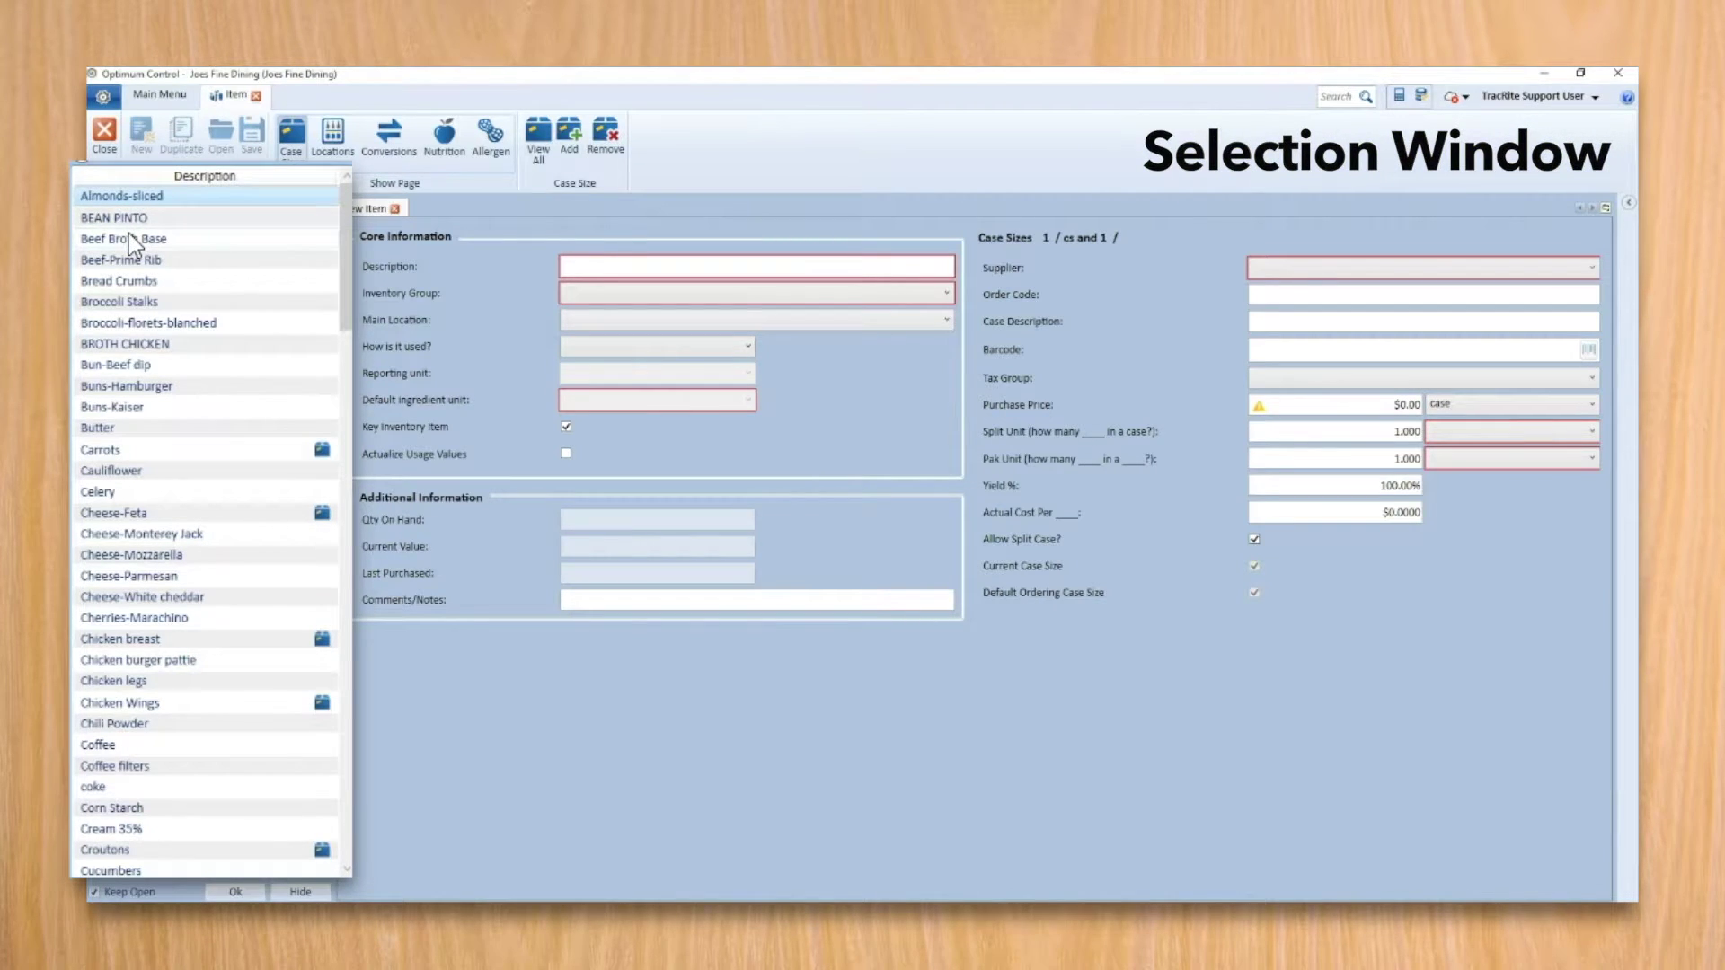
left_click(131, 354)
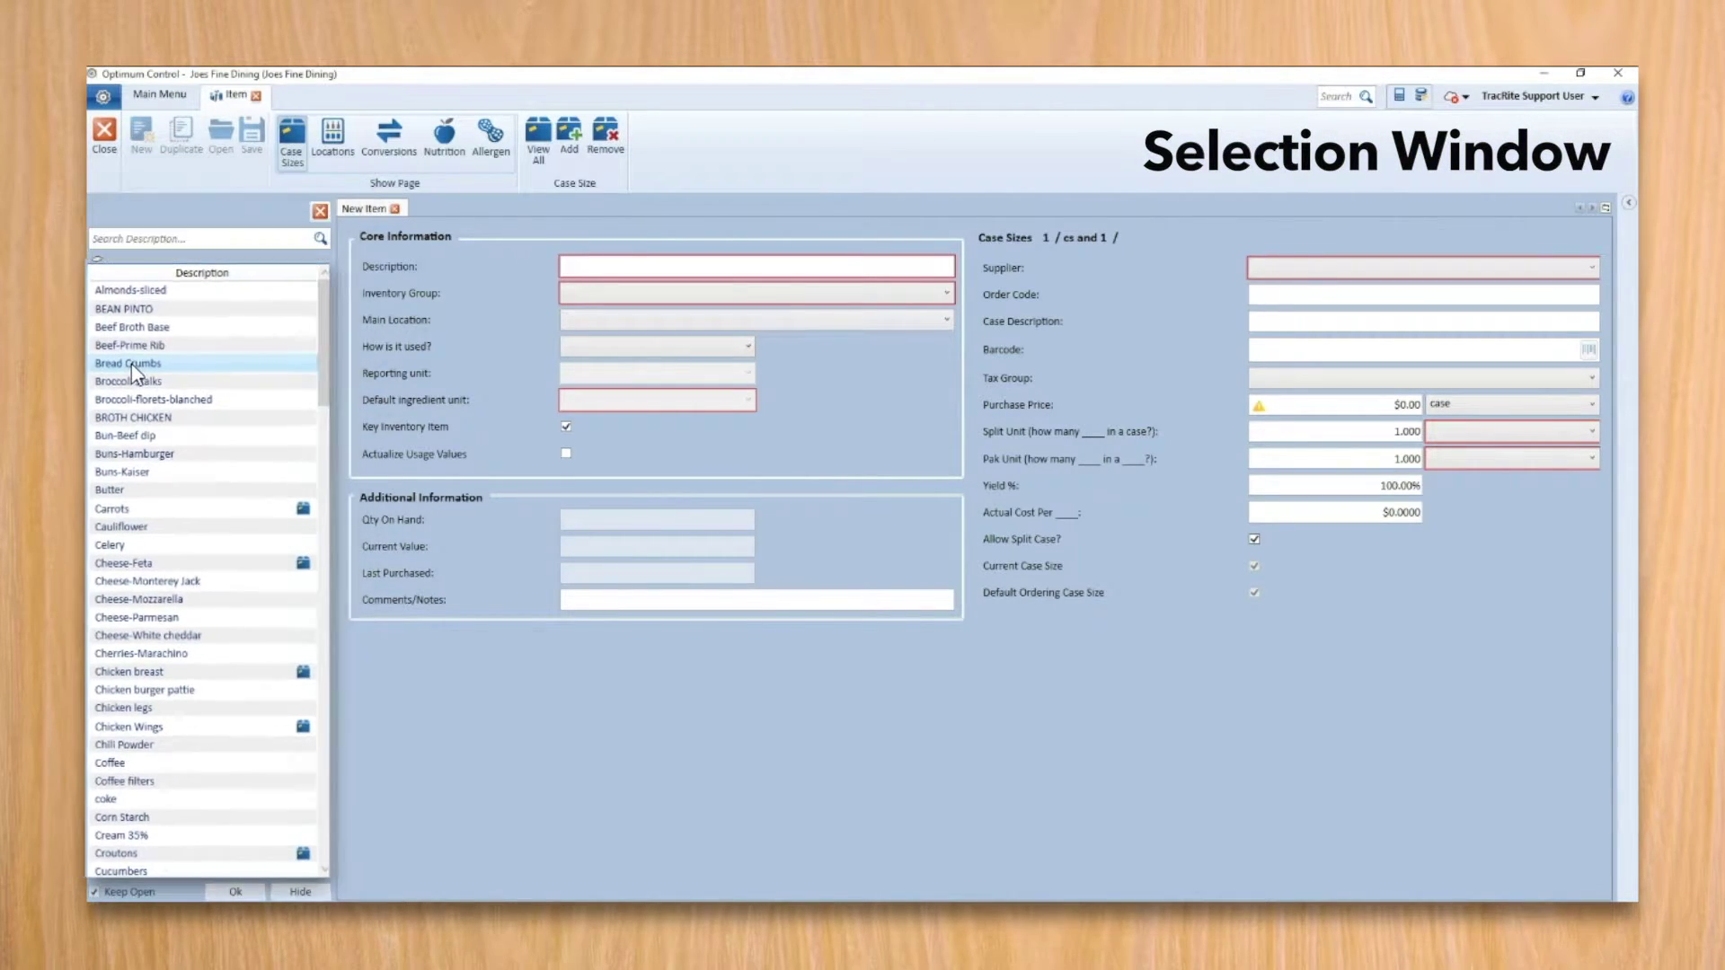
left_click(126, 465)
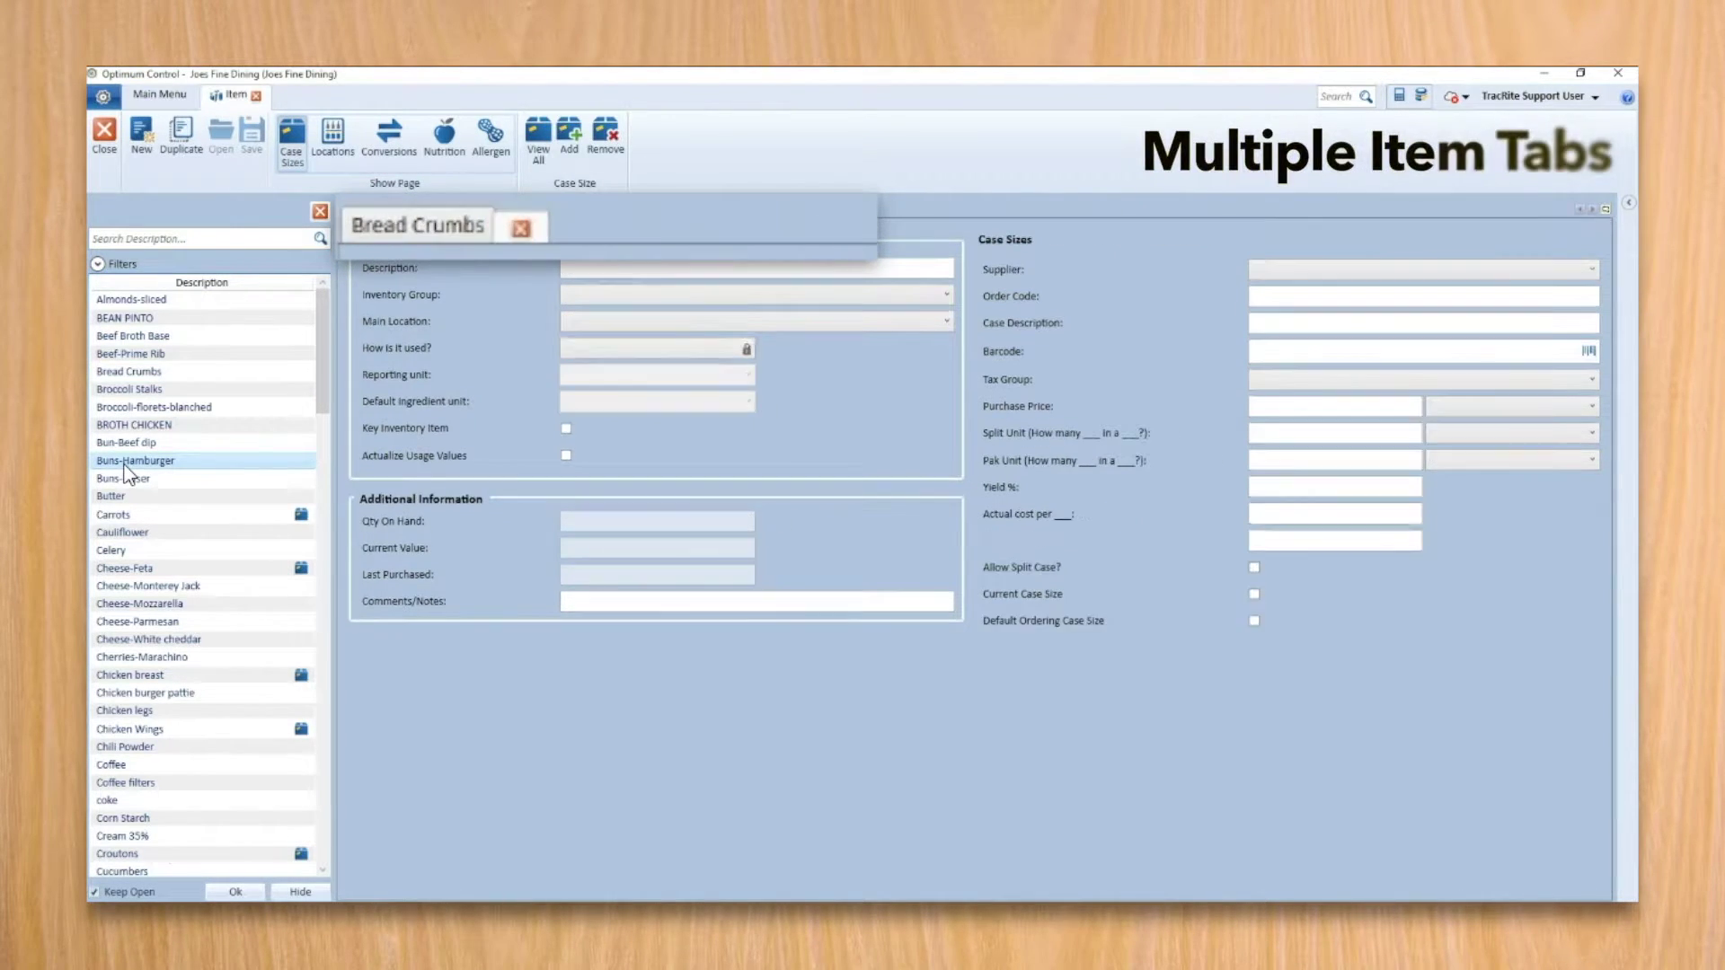
left_click(201, 570)
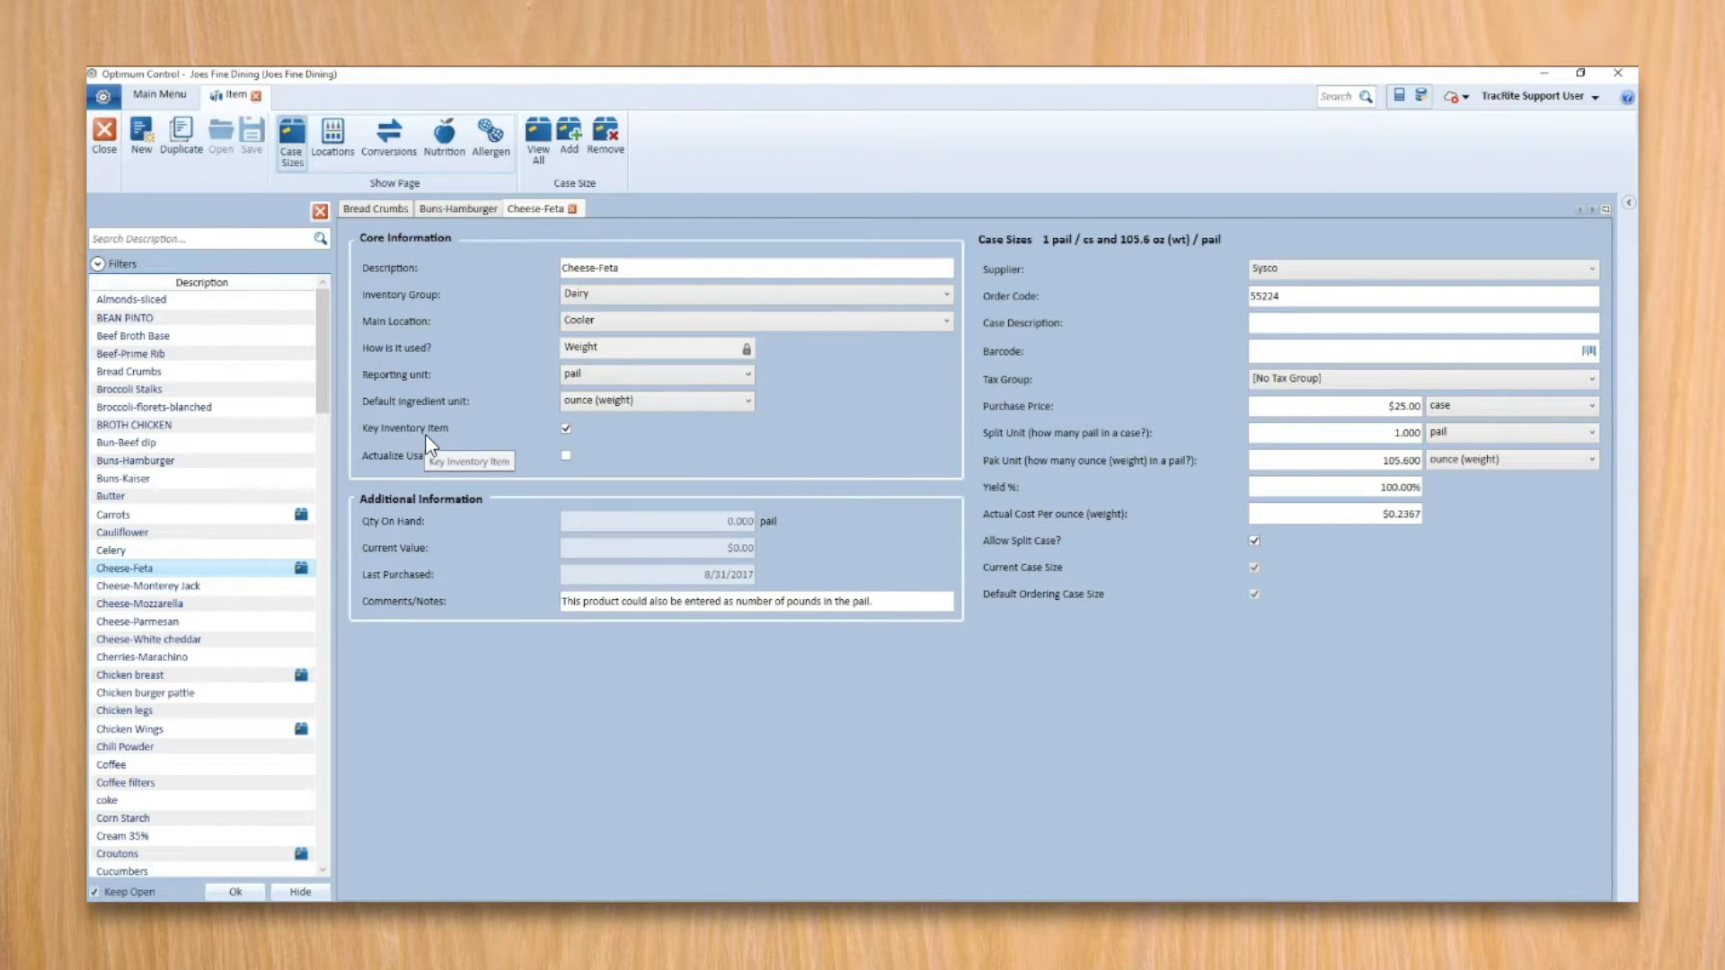
- Open the Chili Prep recipe and drill down into its Carrots and Roux-white ingredients
left_click(159, 94)
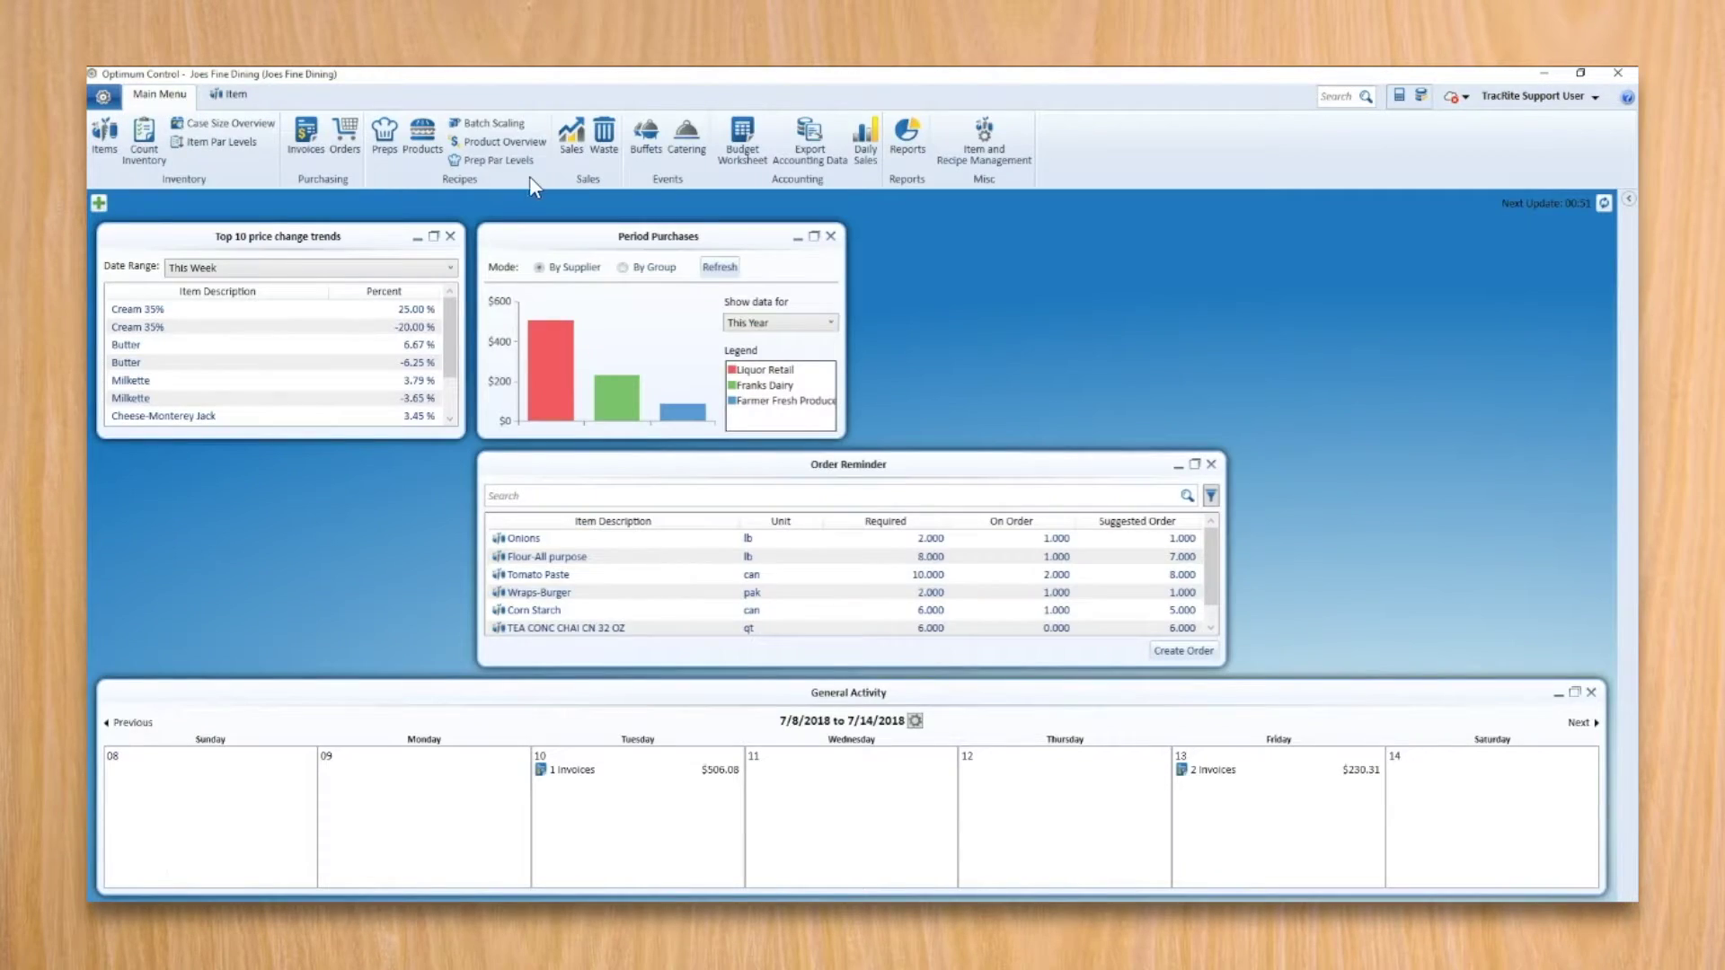
left_click(385, 140)
left_click(135, 427)
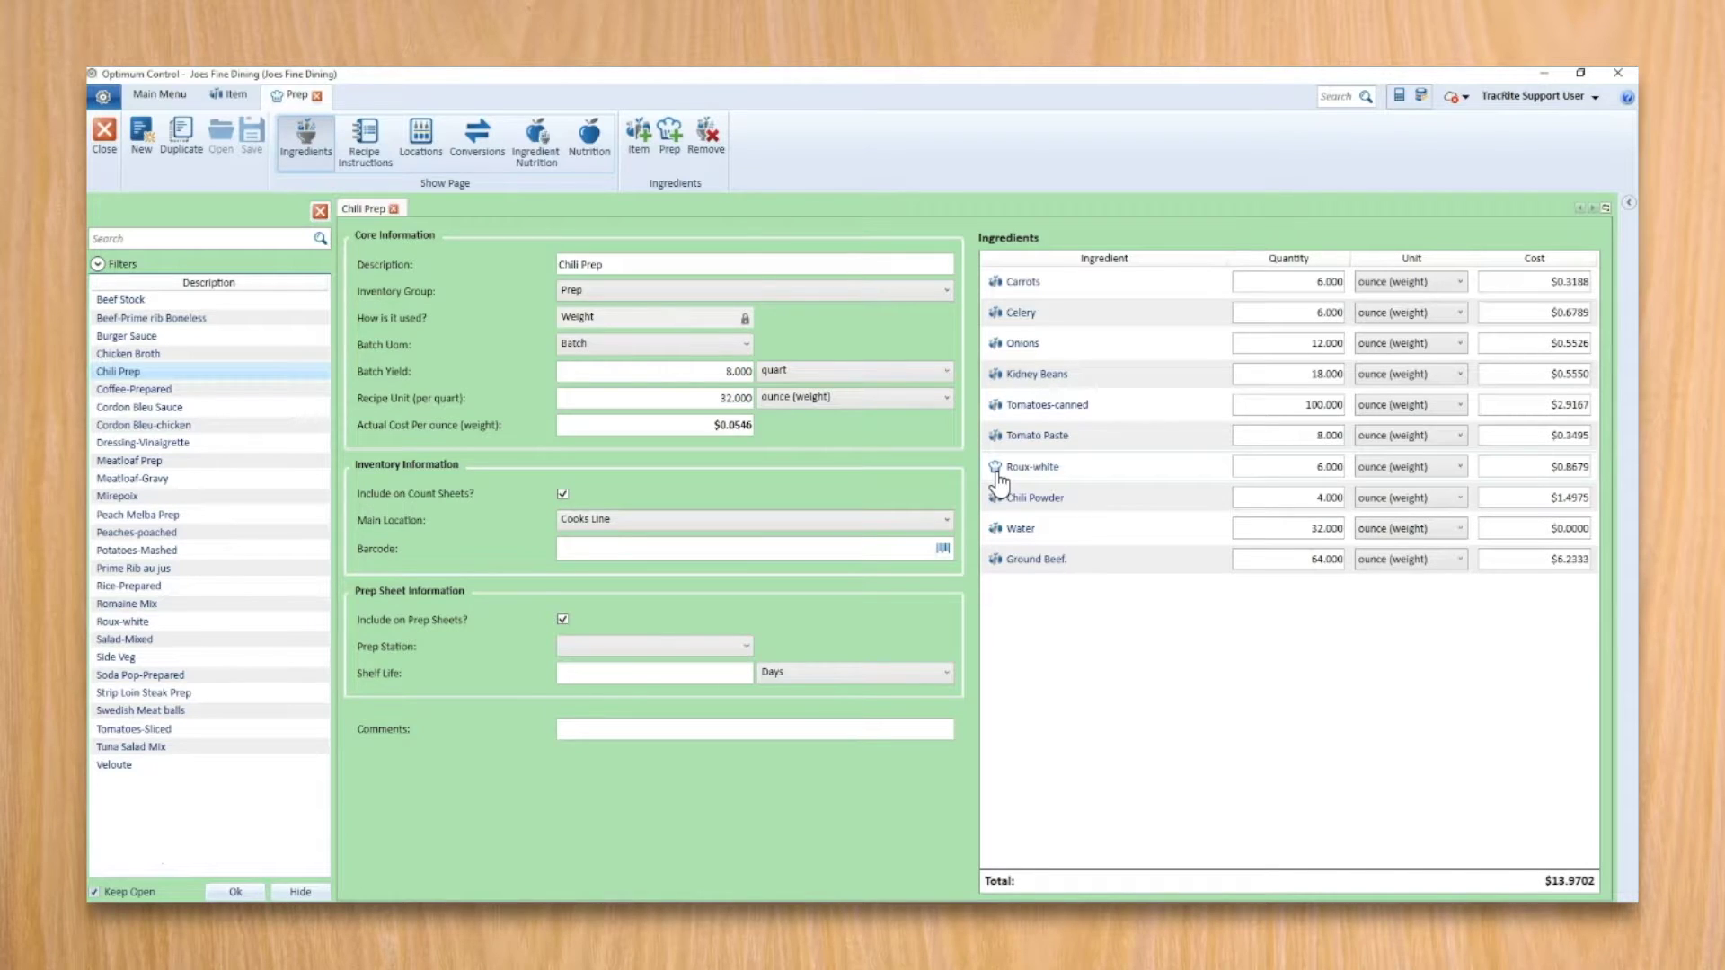
left_click(1000, 292)
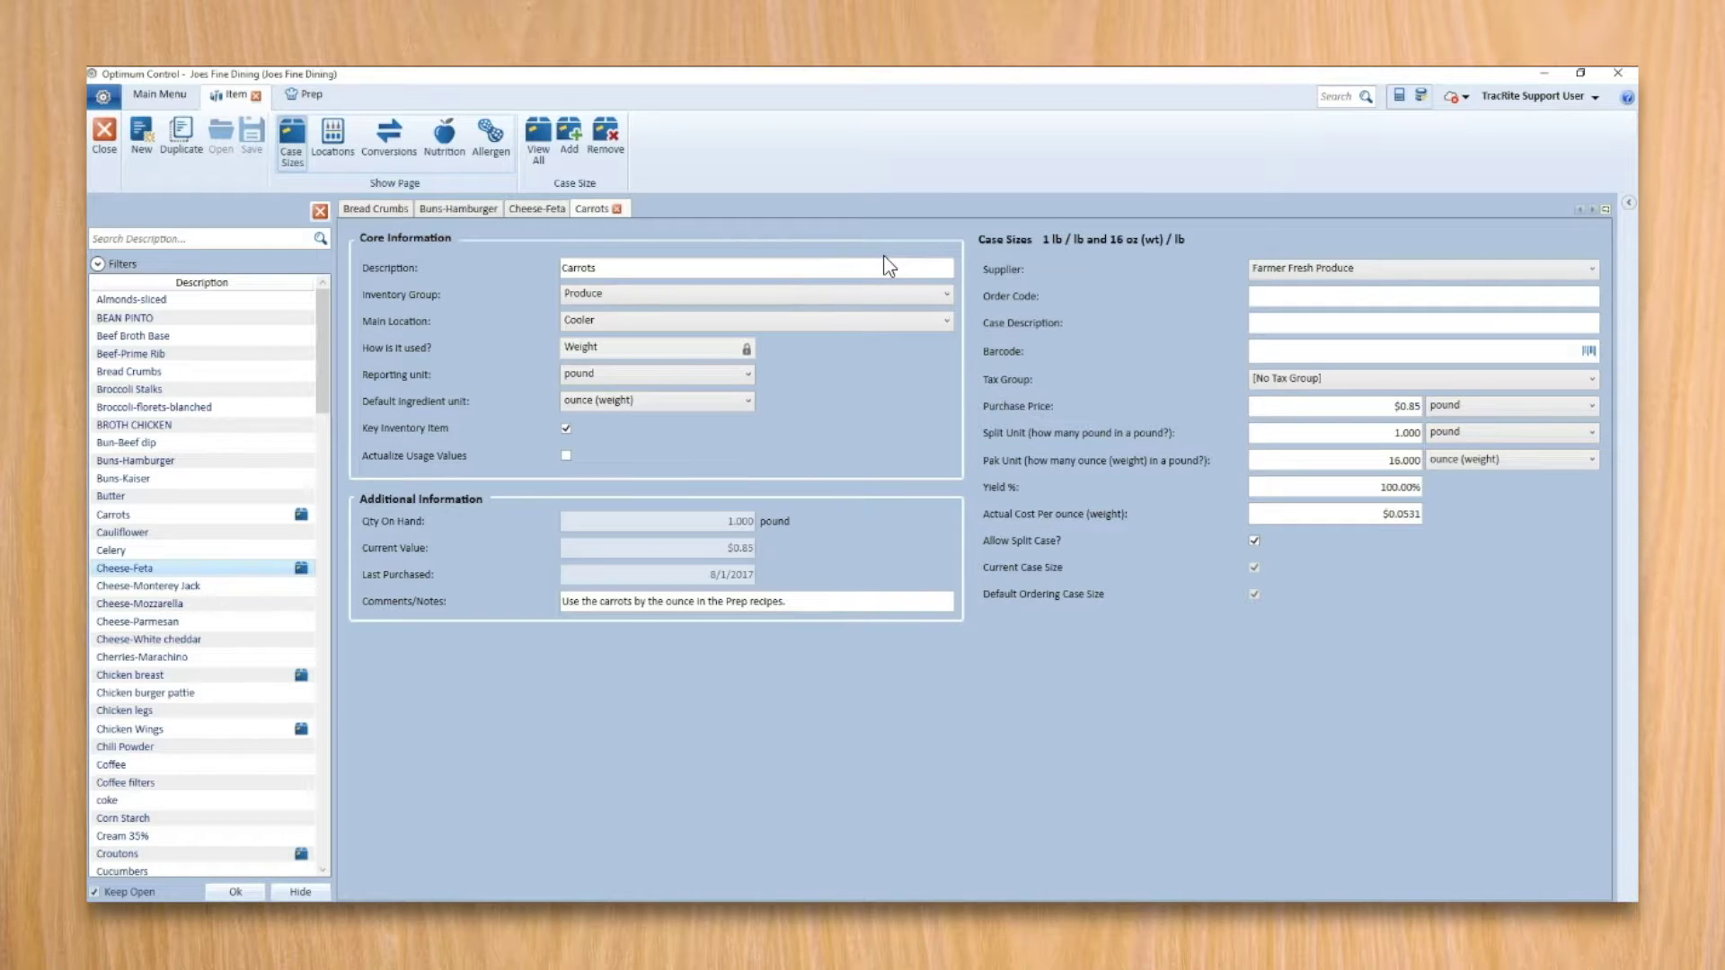
left_click(304, 94)
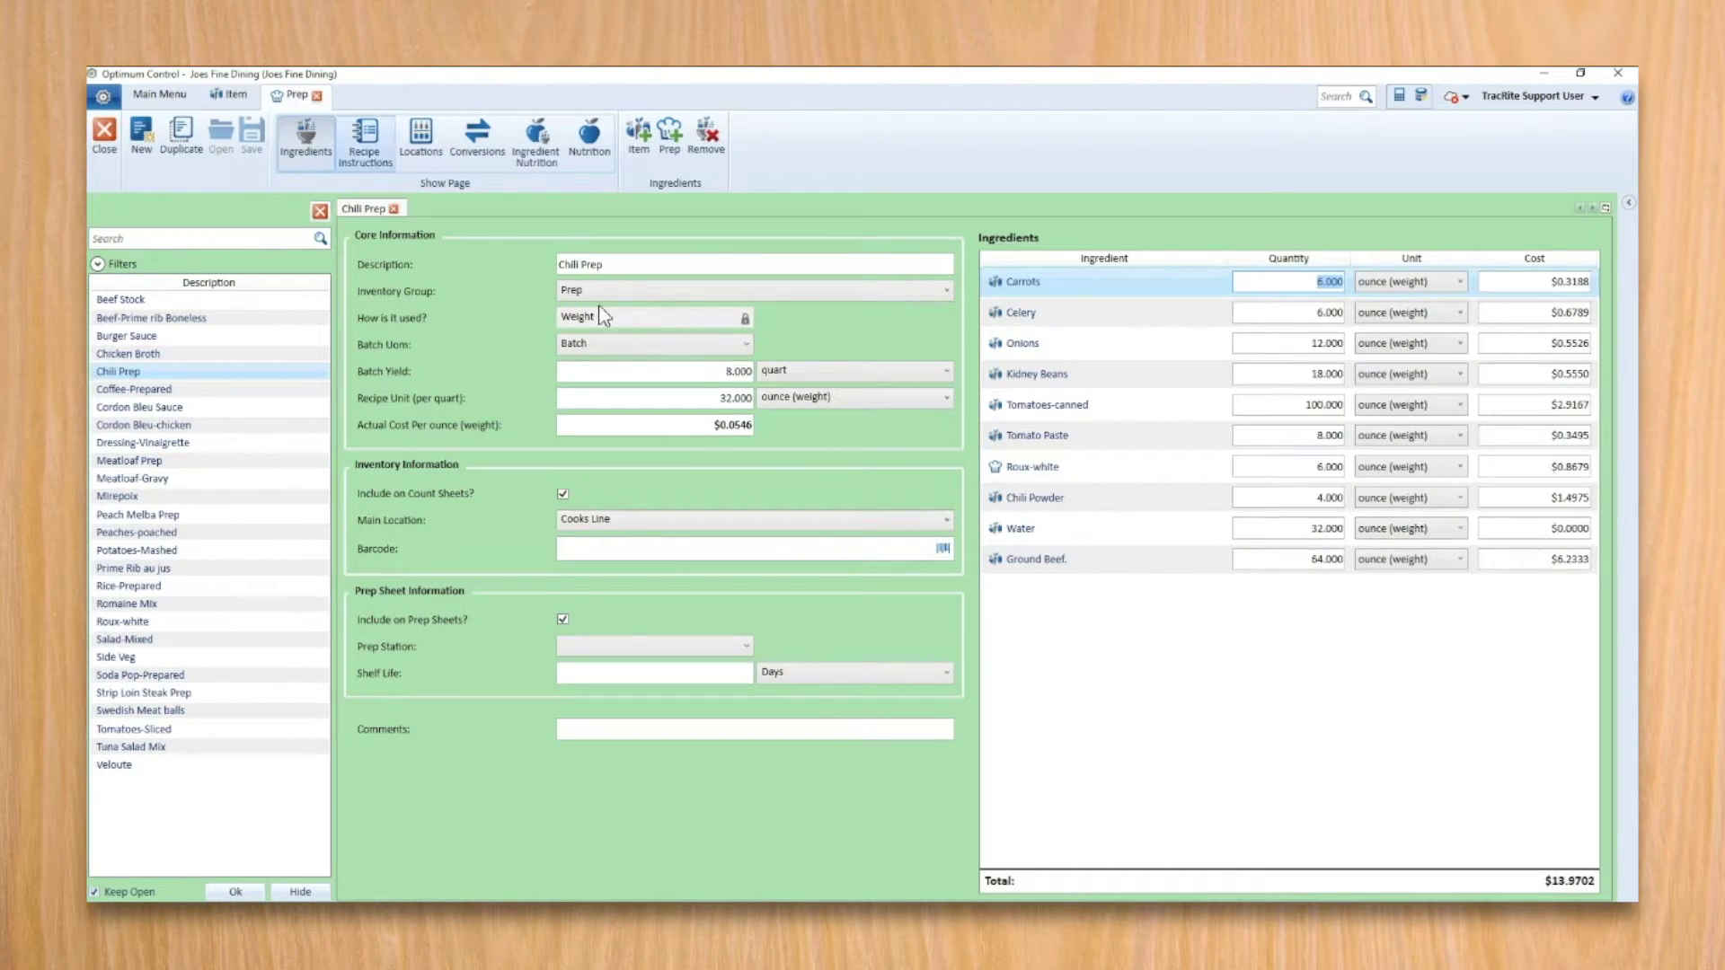
left_click(996, 468)
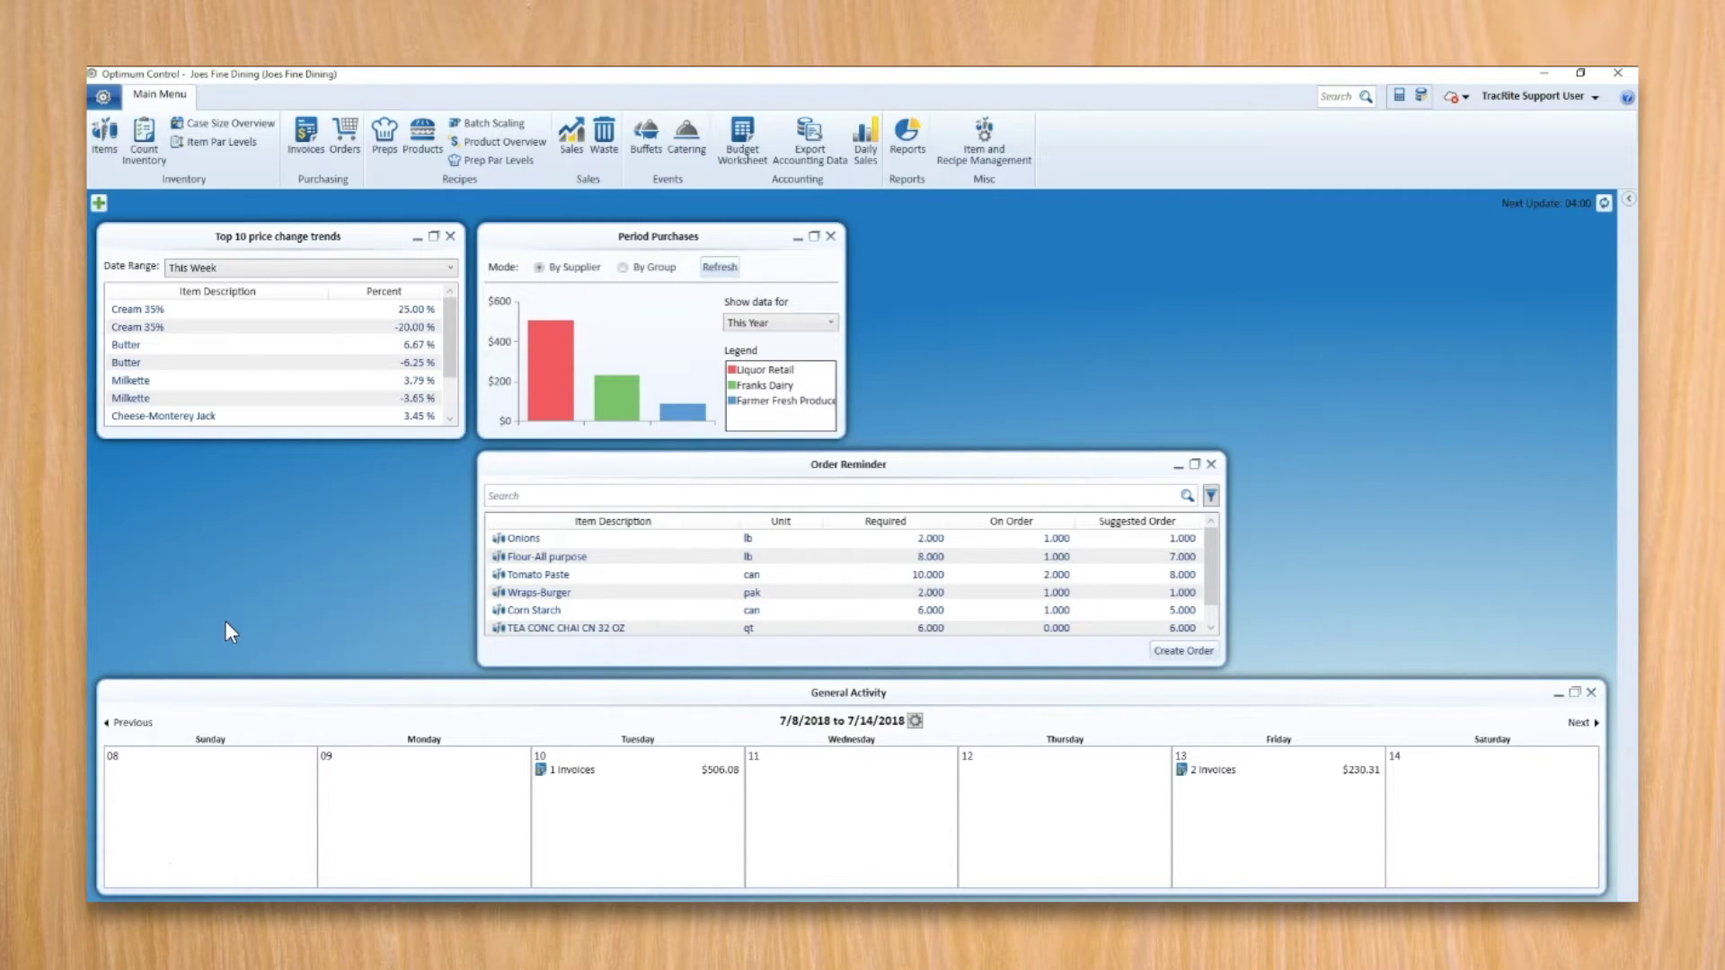
- In the Chili Prep recipe, set the prep station to Back Table and the shelf life to 6 days
left_click(384, 153)
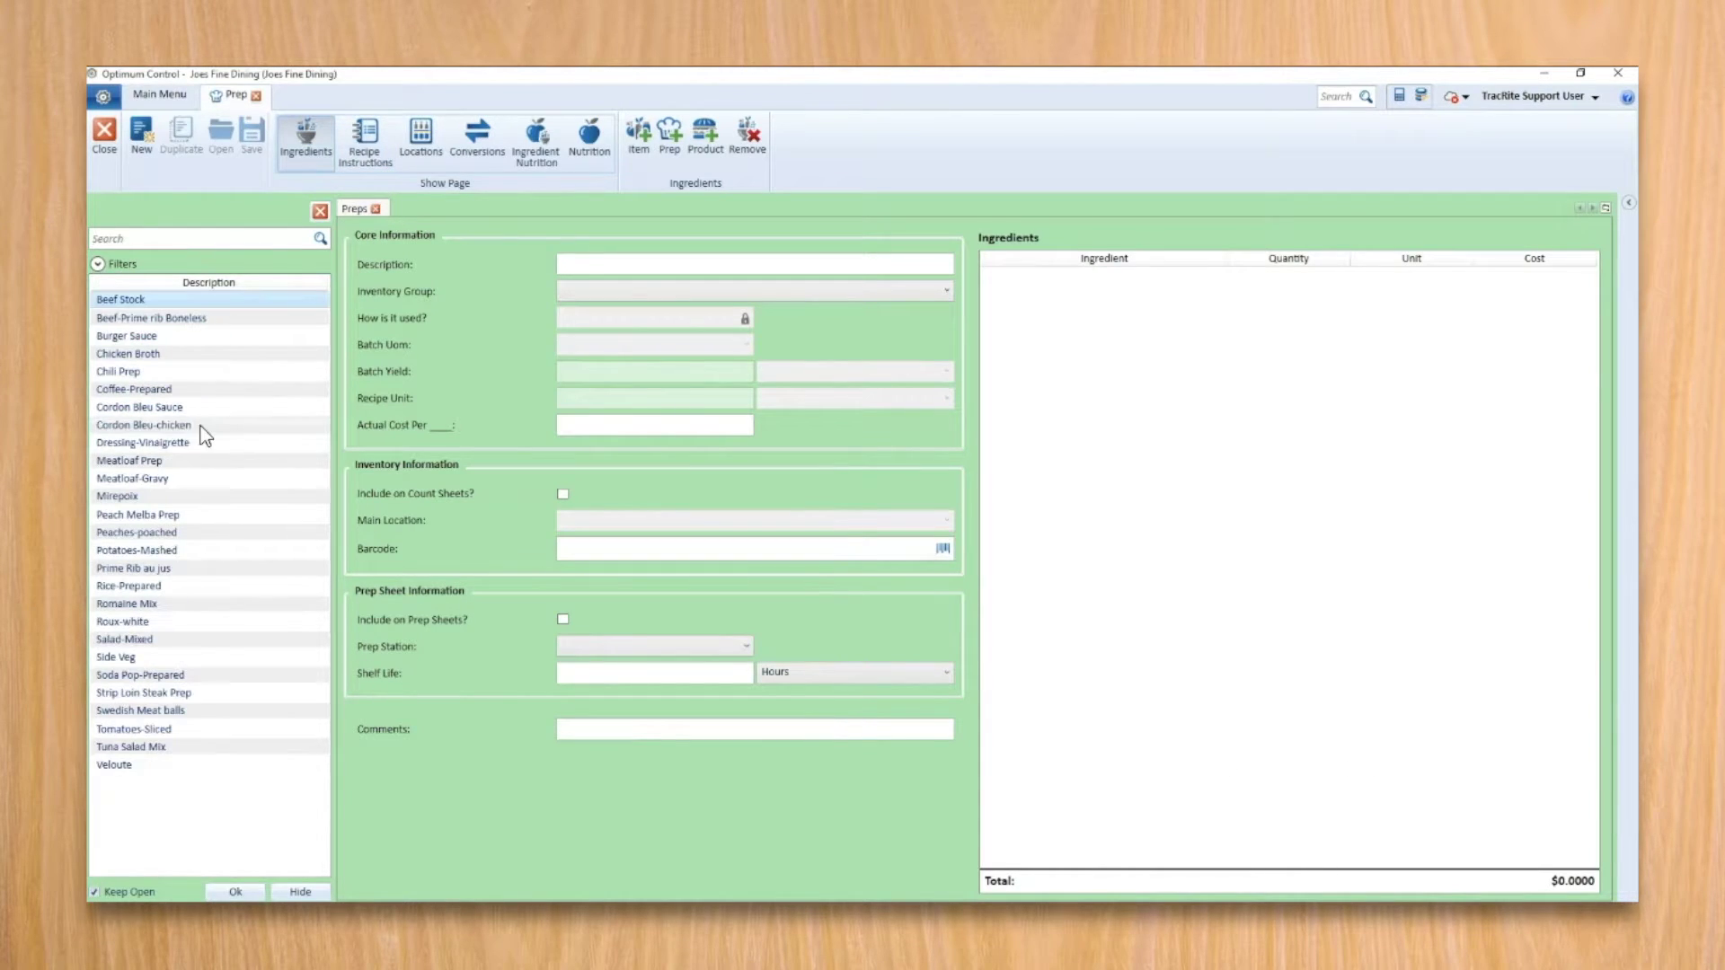
left_click(608, 679)
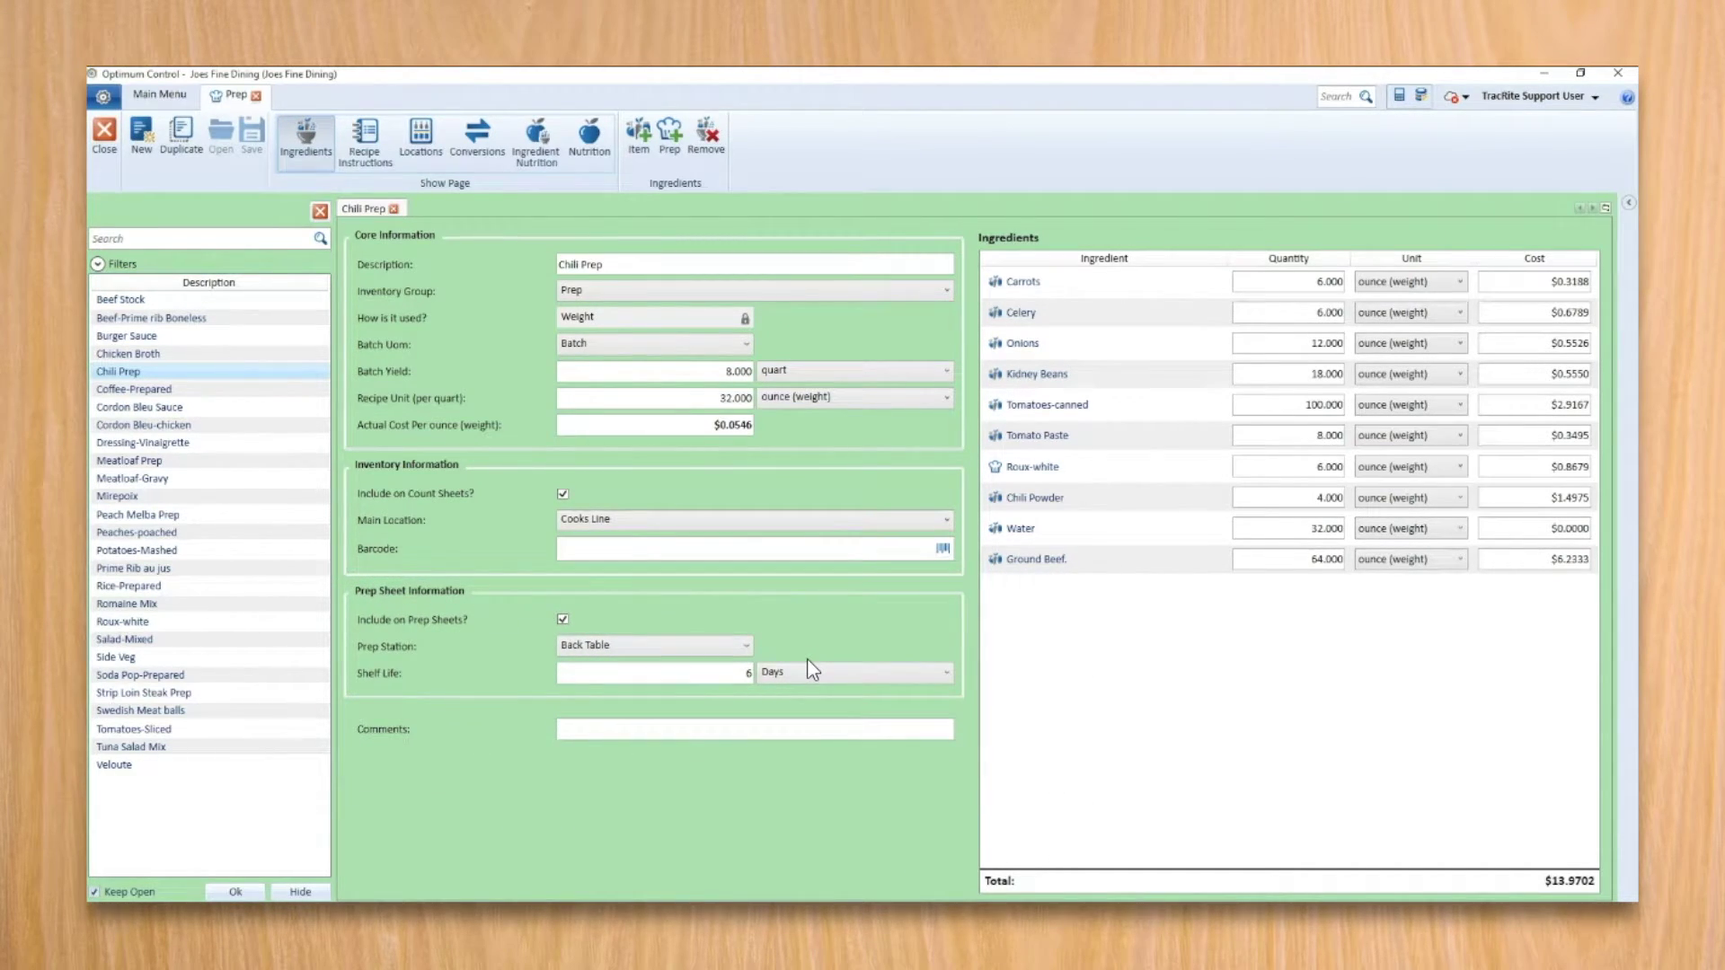
- Open the prep par levels and bring up the date range settings for calculating required amounts
left_click(171, 97)
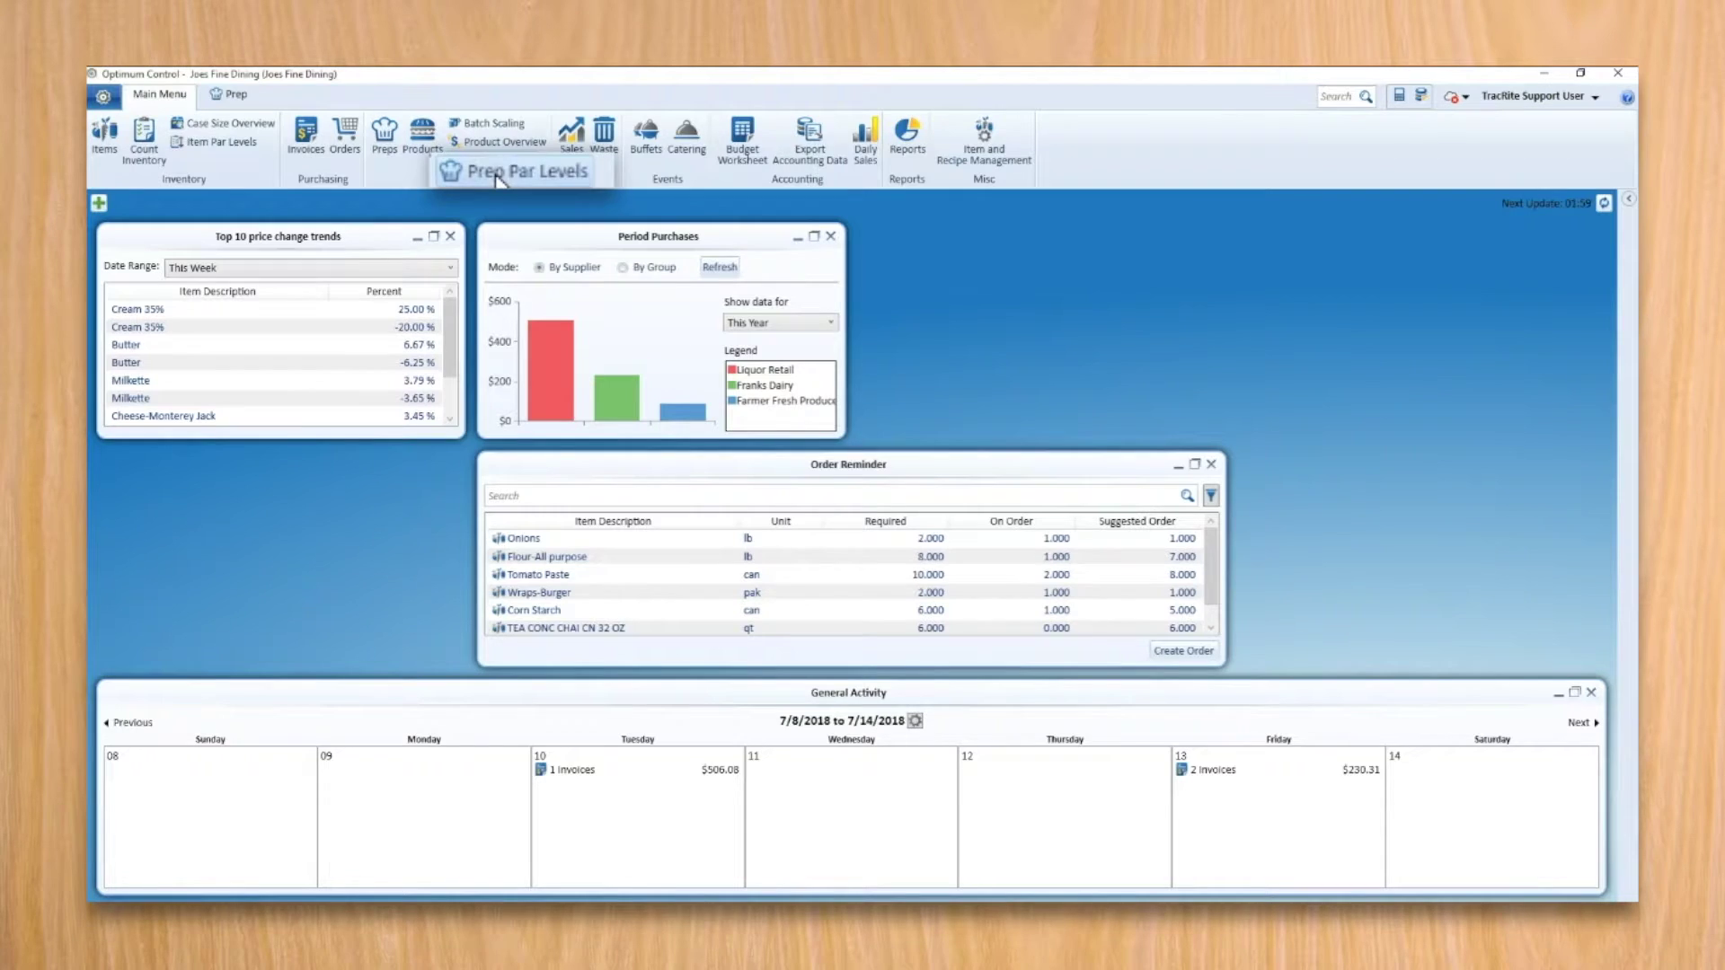
left_click(423, 135)
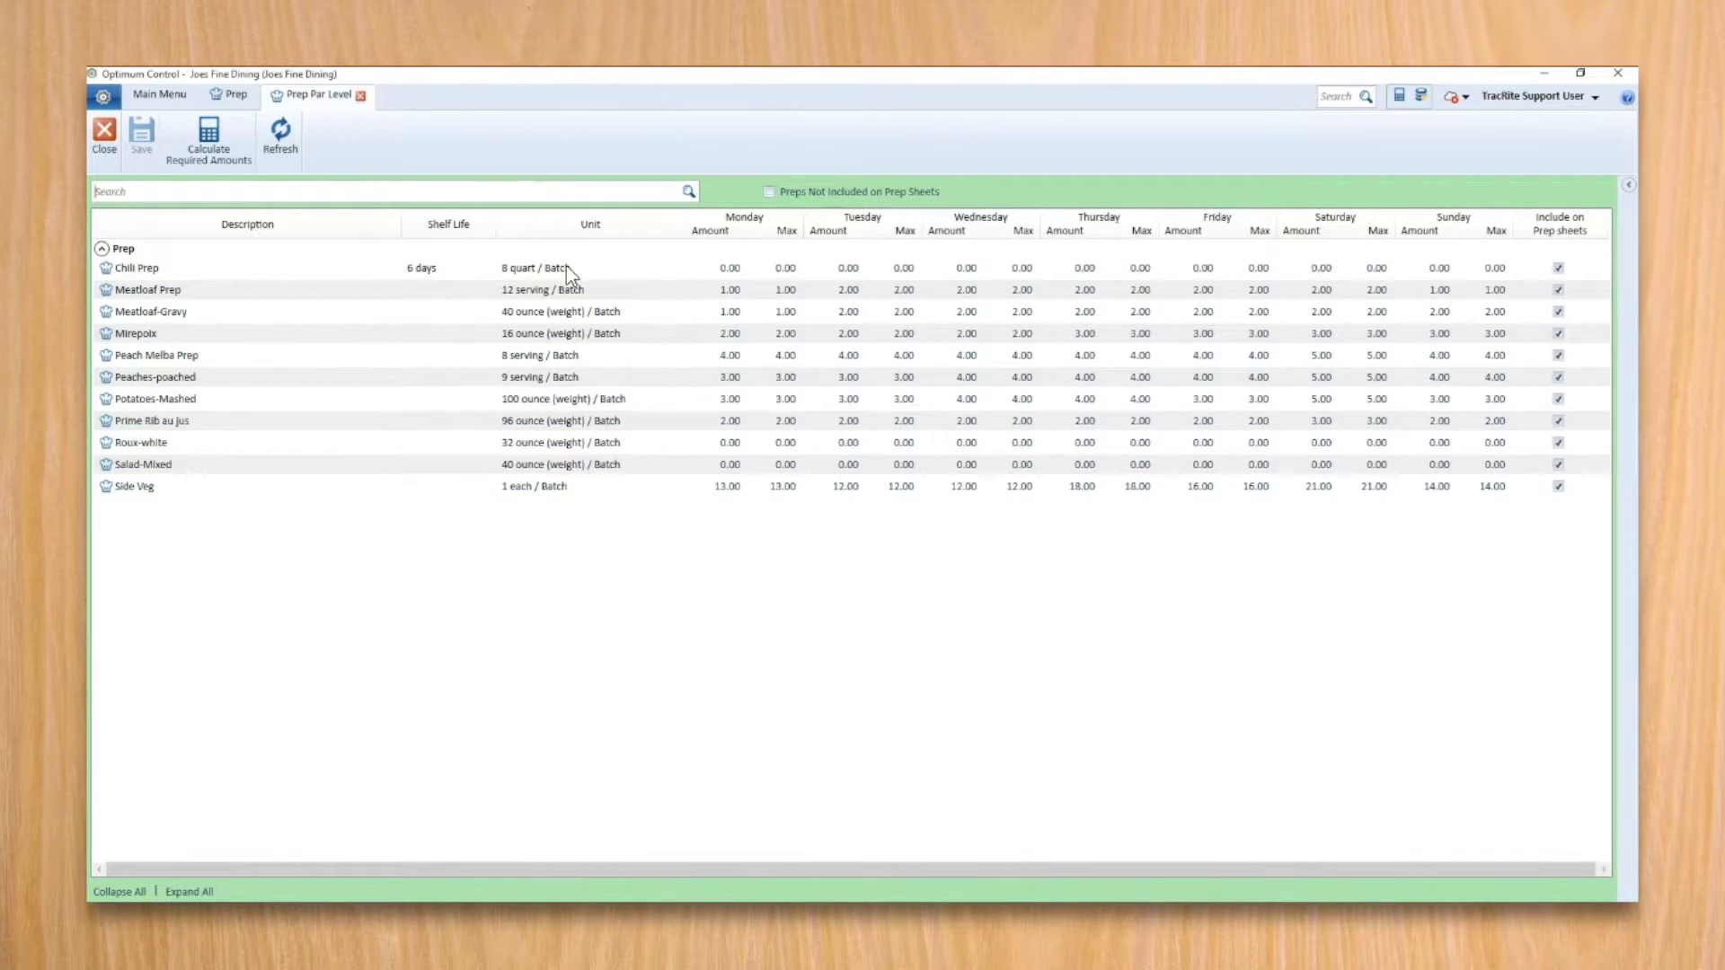
left_click(223, 143)
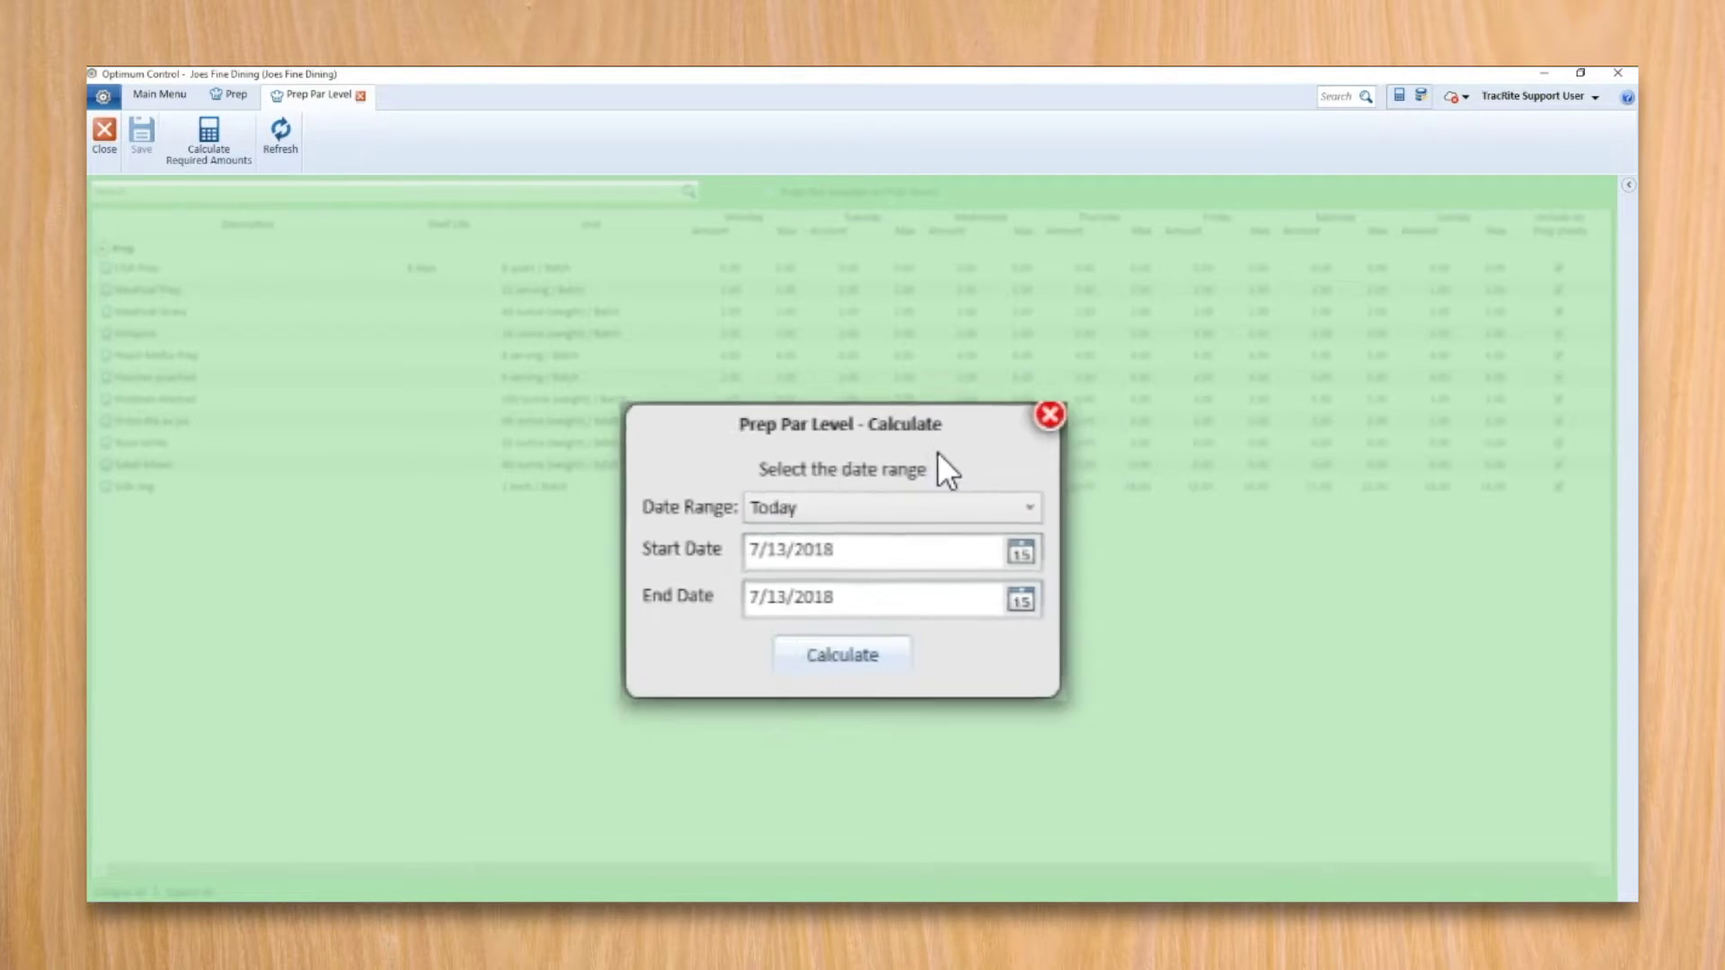
- Run the Prep Sheet - Daily recipe report and export it to an Excel workbook
left_click(171, 95)
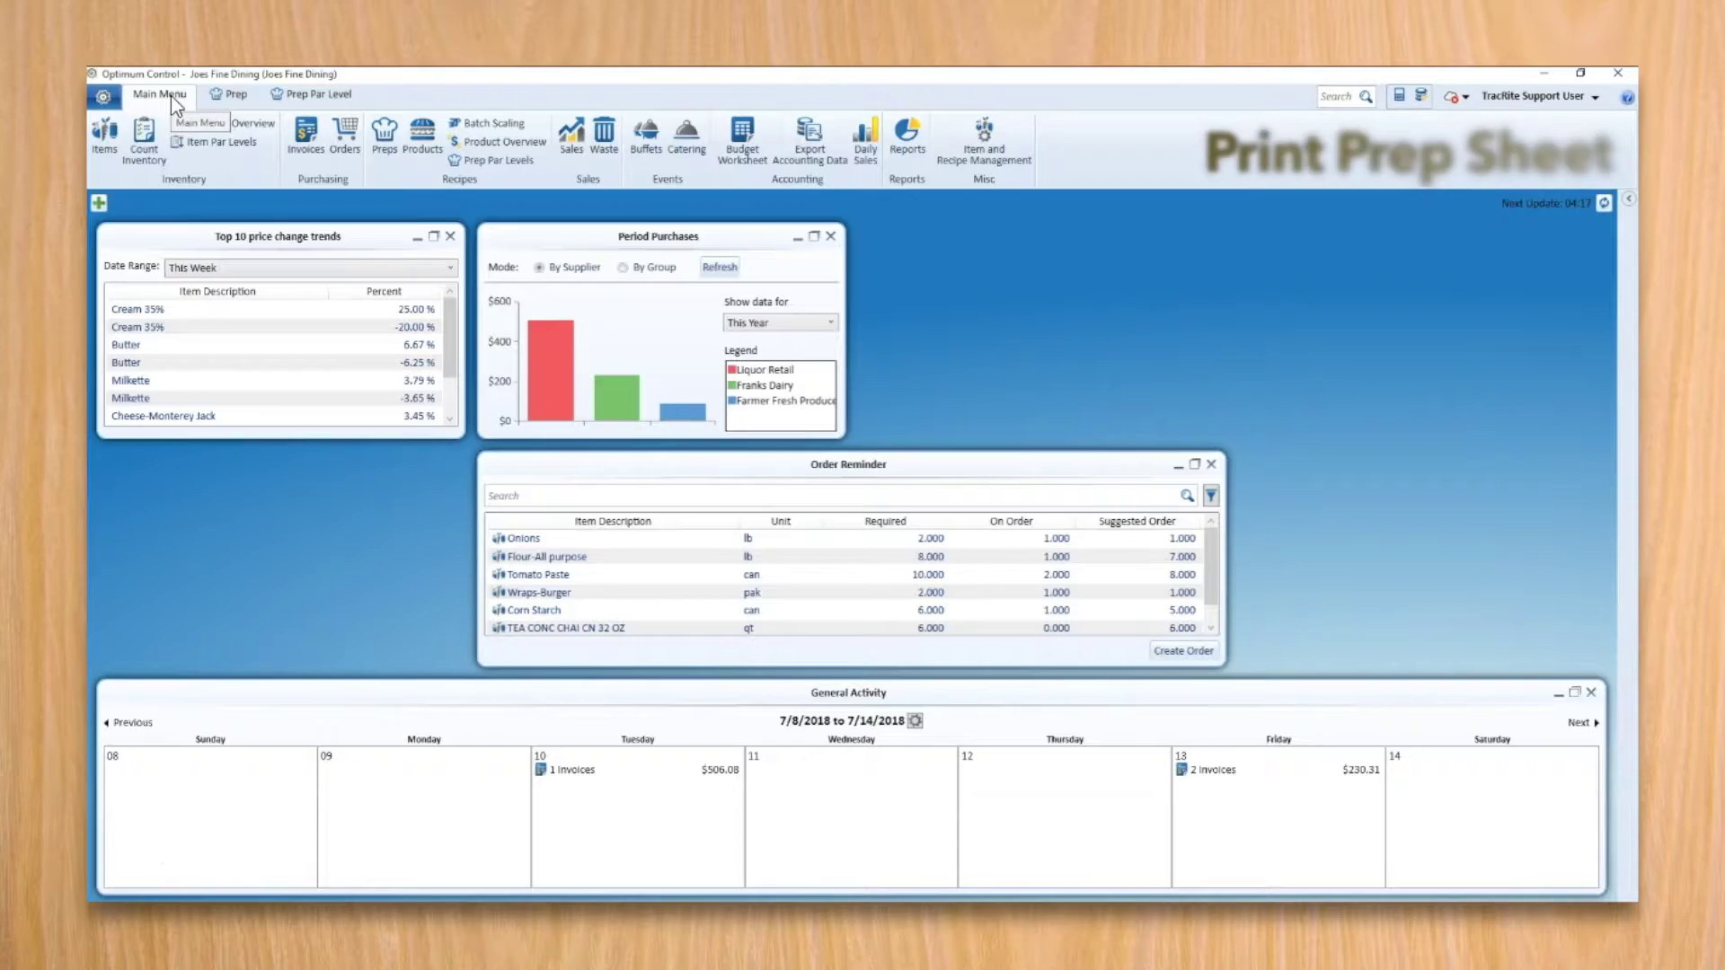
left_click(909, 149)
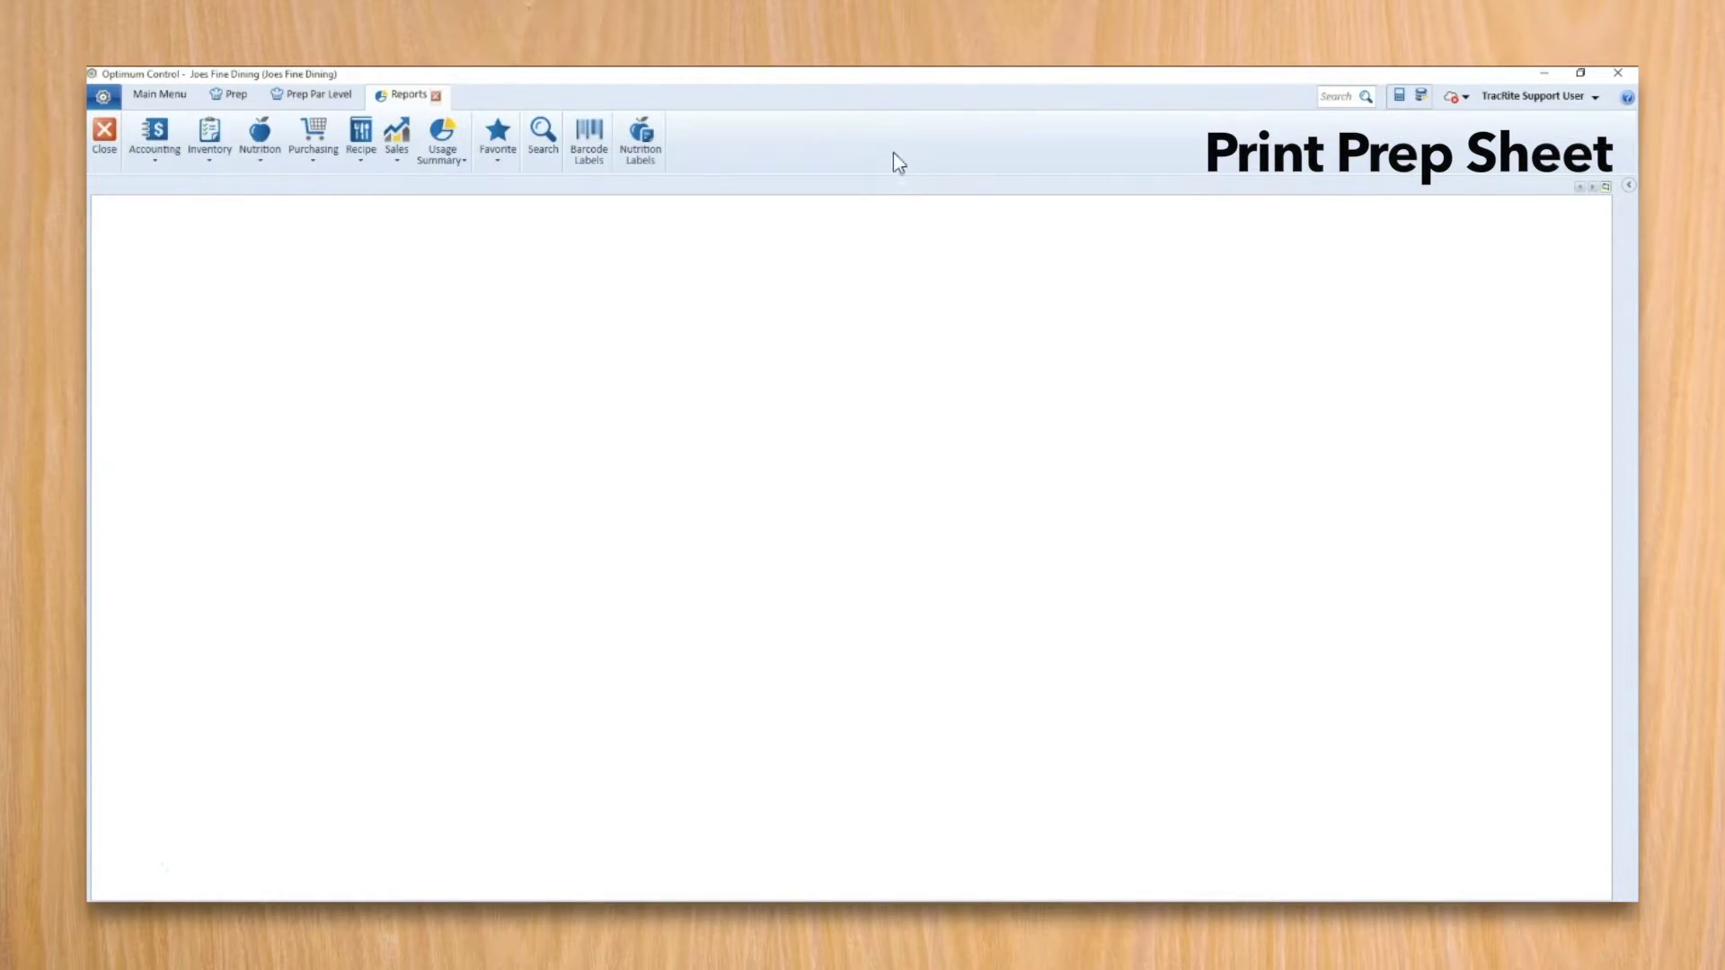
left_click(353, 150)
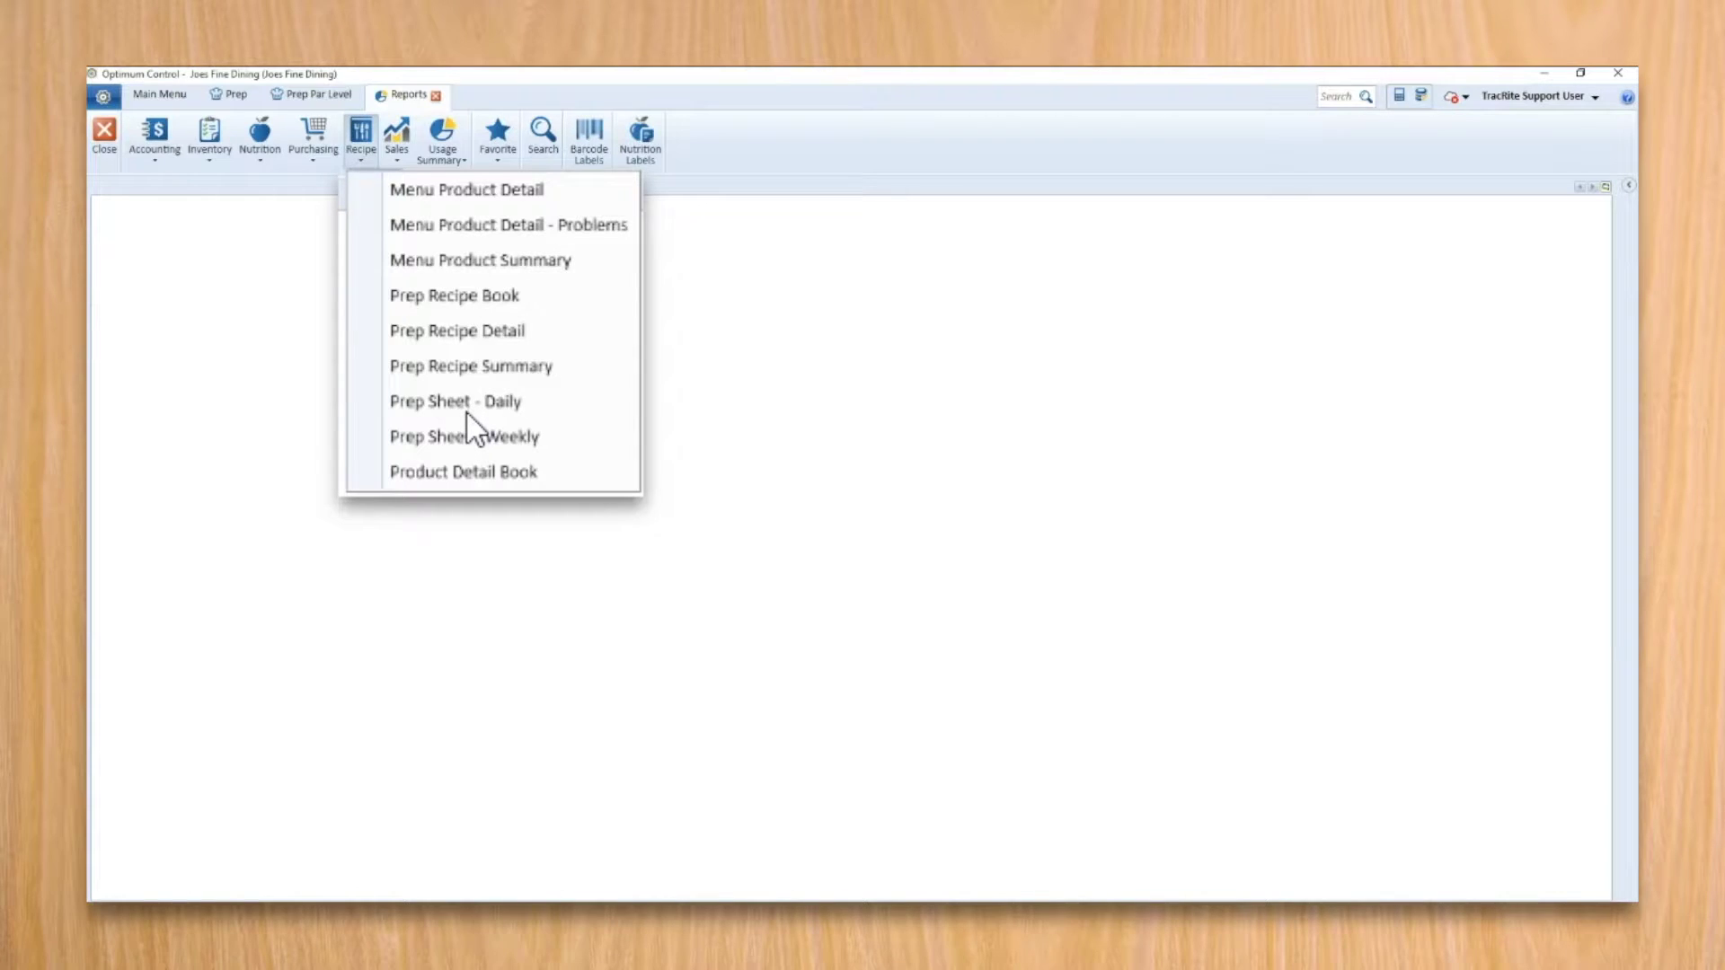
left_click(446, 368)
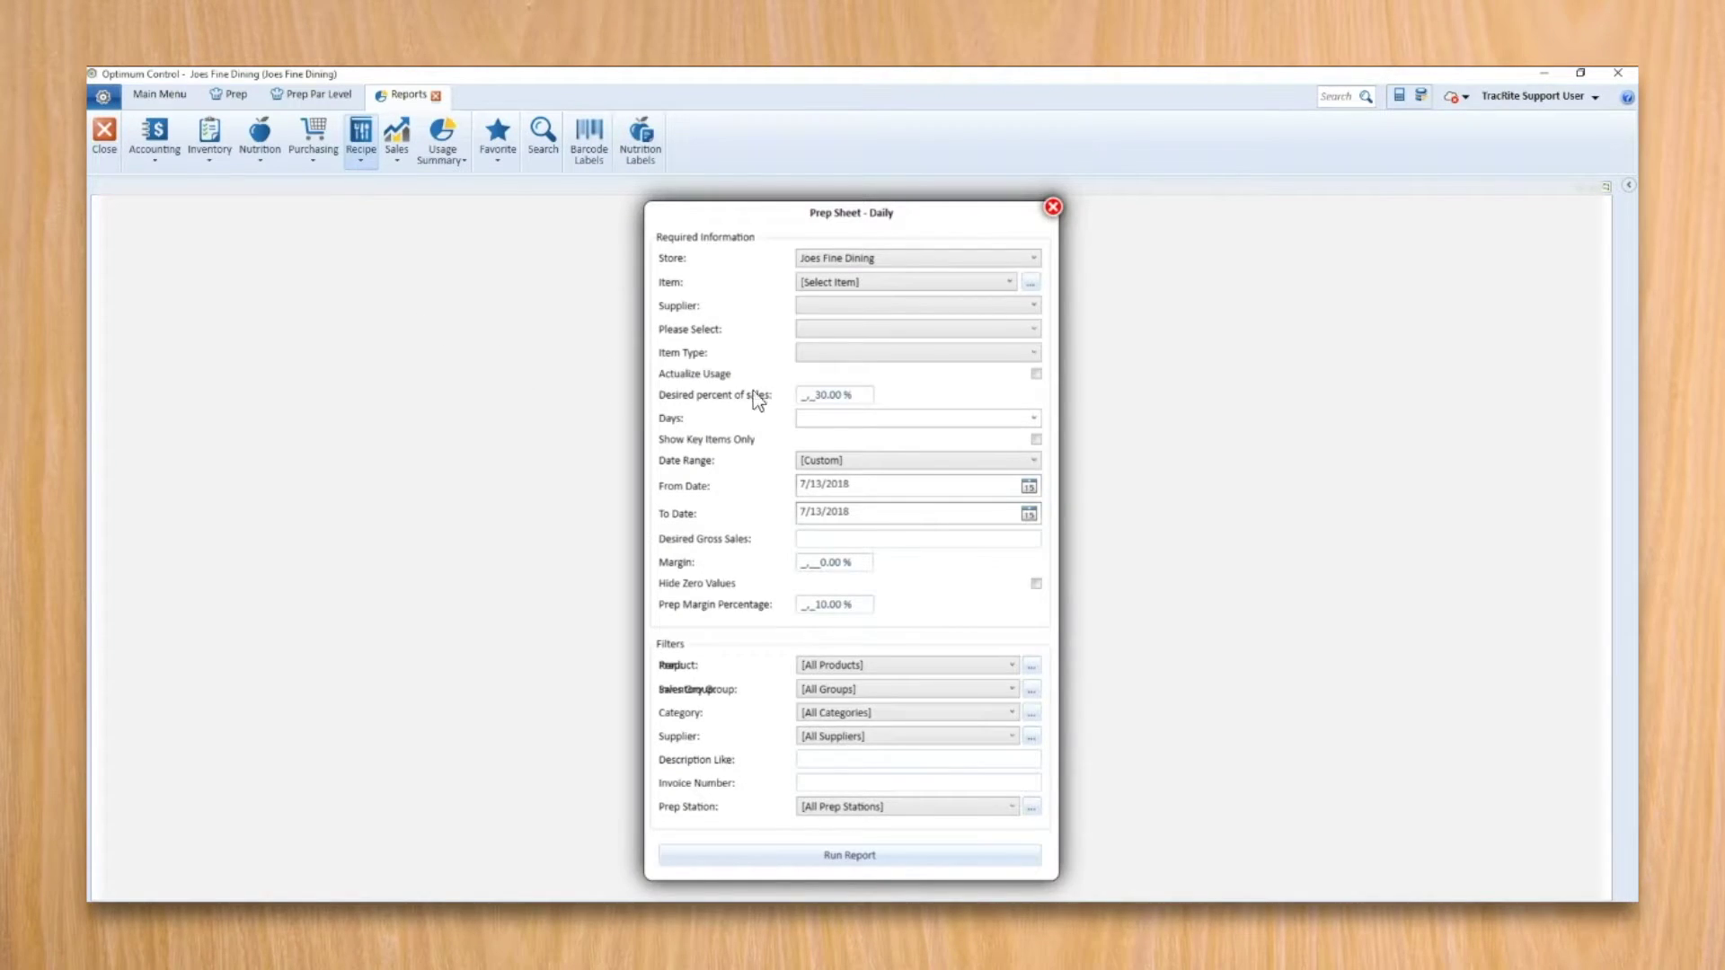
left_click(853, 665)
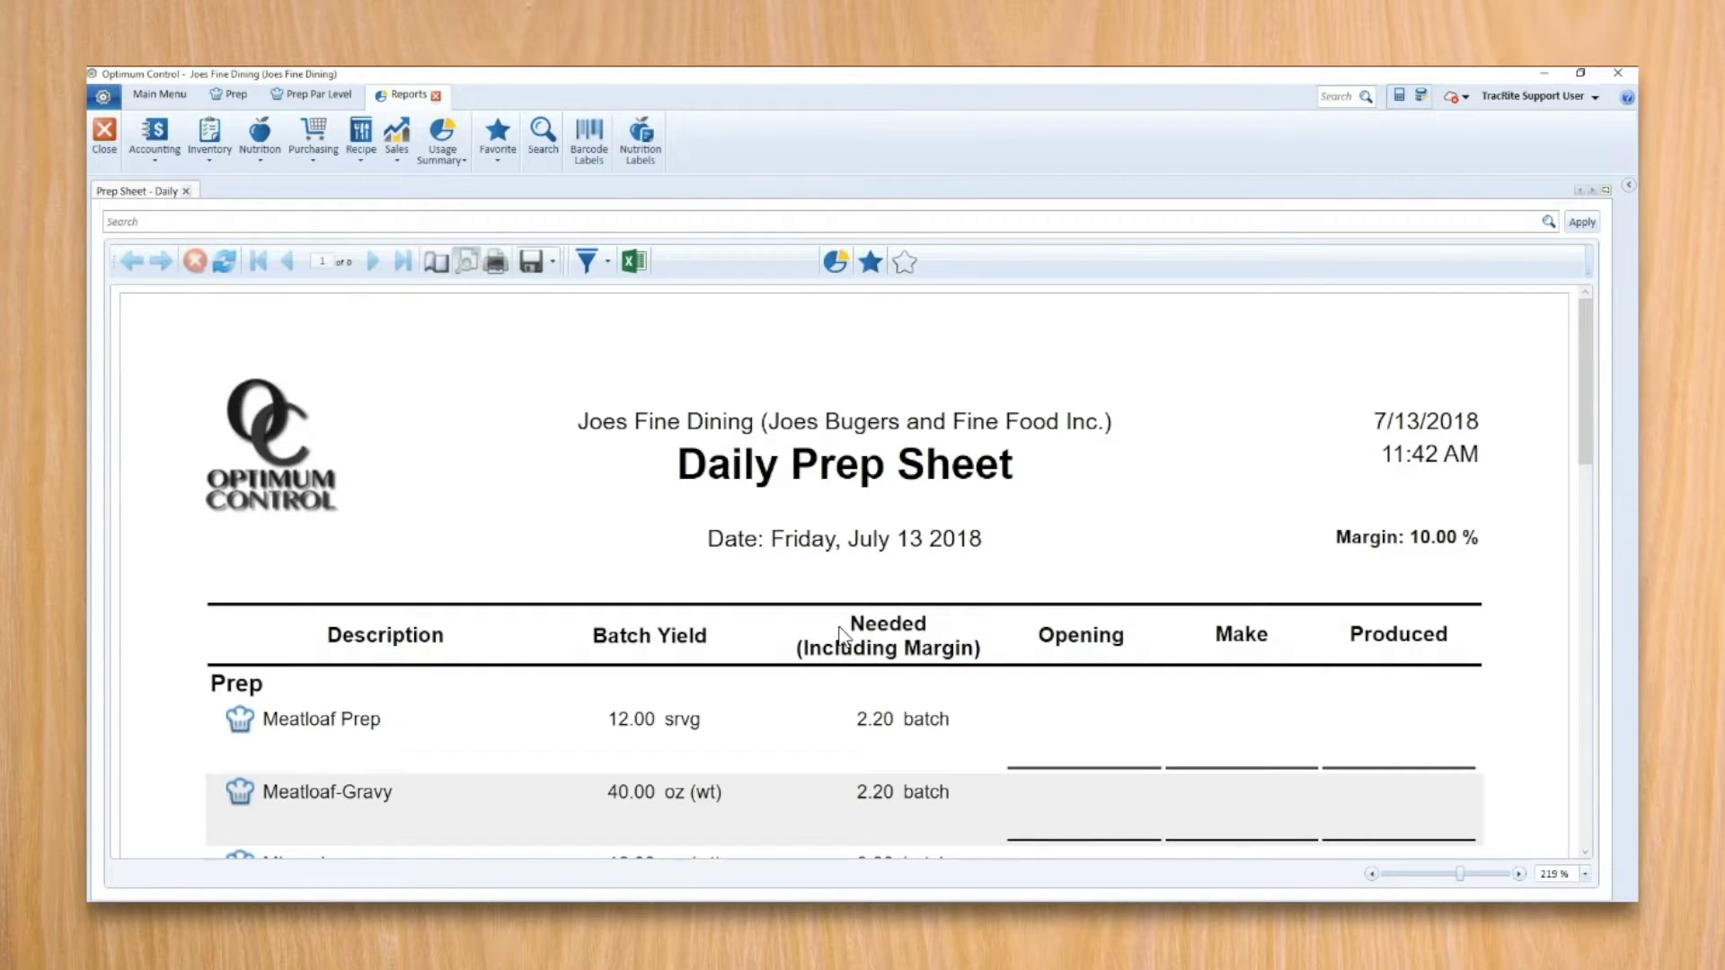
scroll(808, 597, "down", 1)
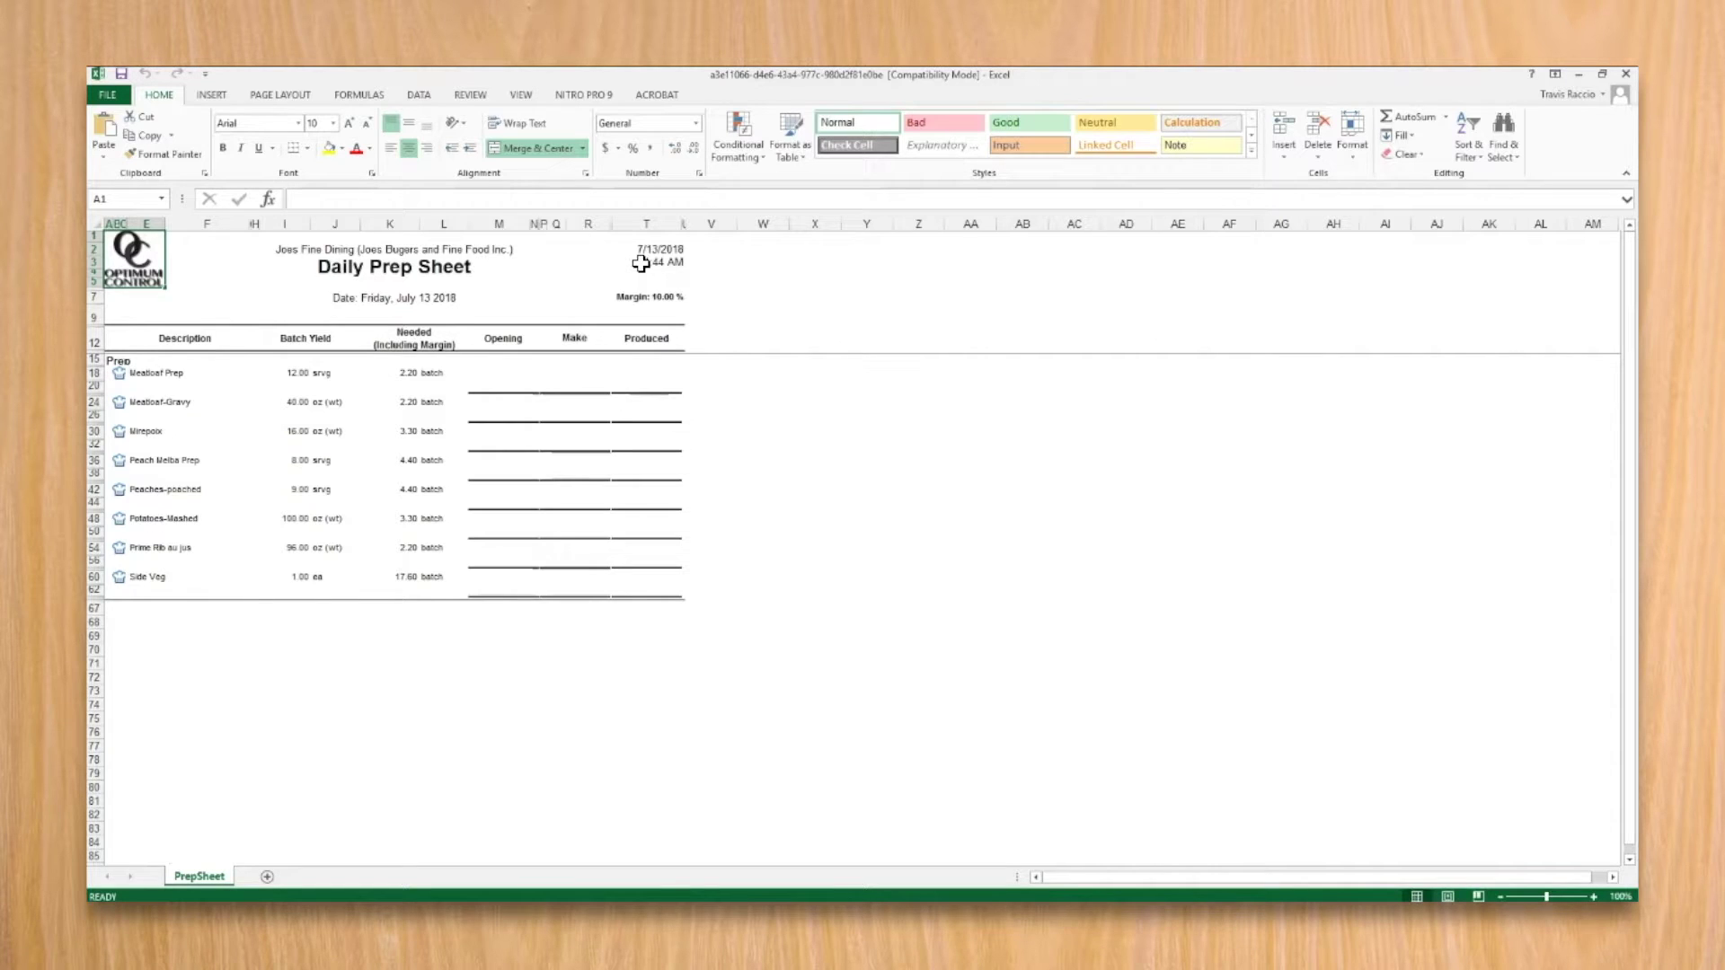
left_click(497, 378)
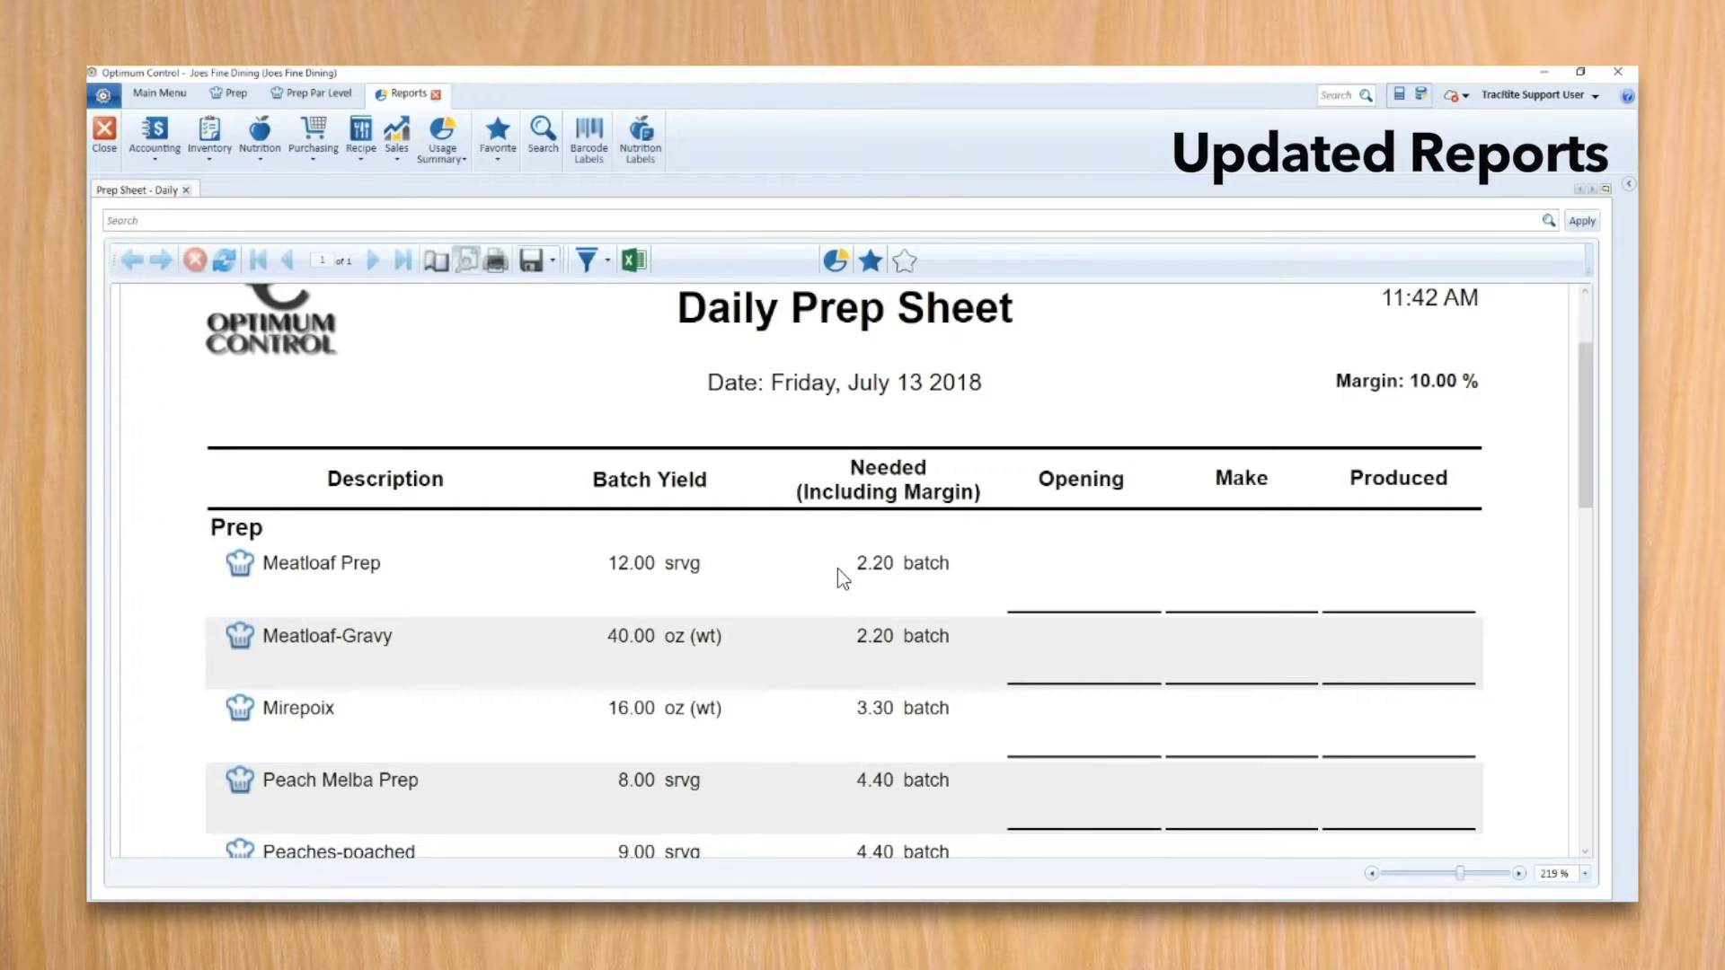
- Run the Usage Summary - Count Amounts report for July 14 to August 11, 2017
left_click(460, 154)
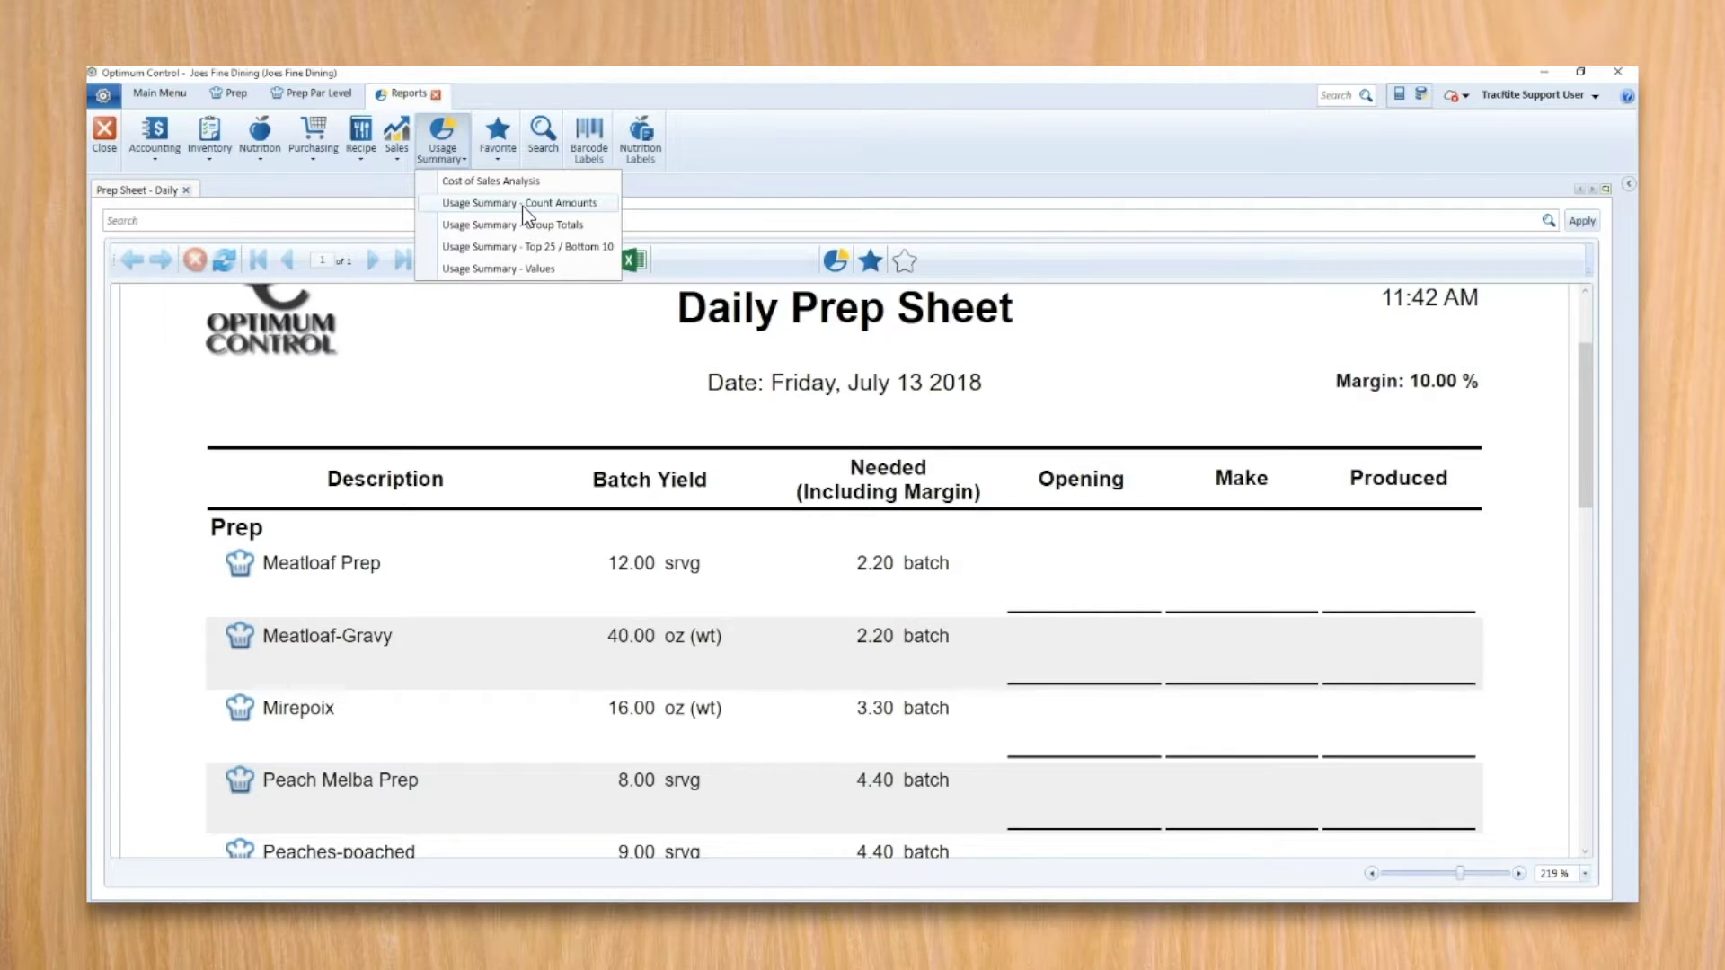
left_click(528, 203)
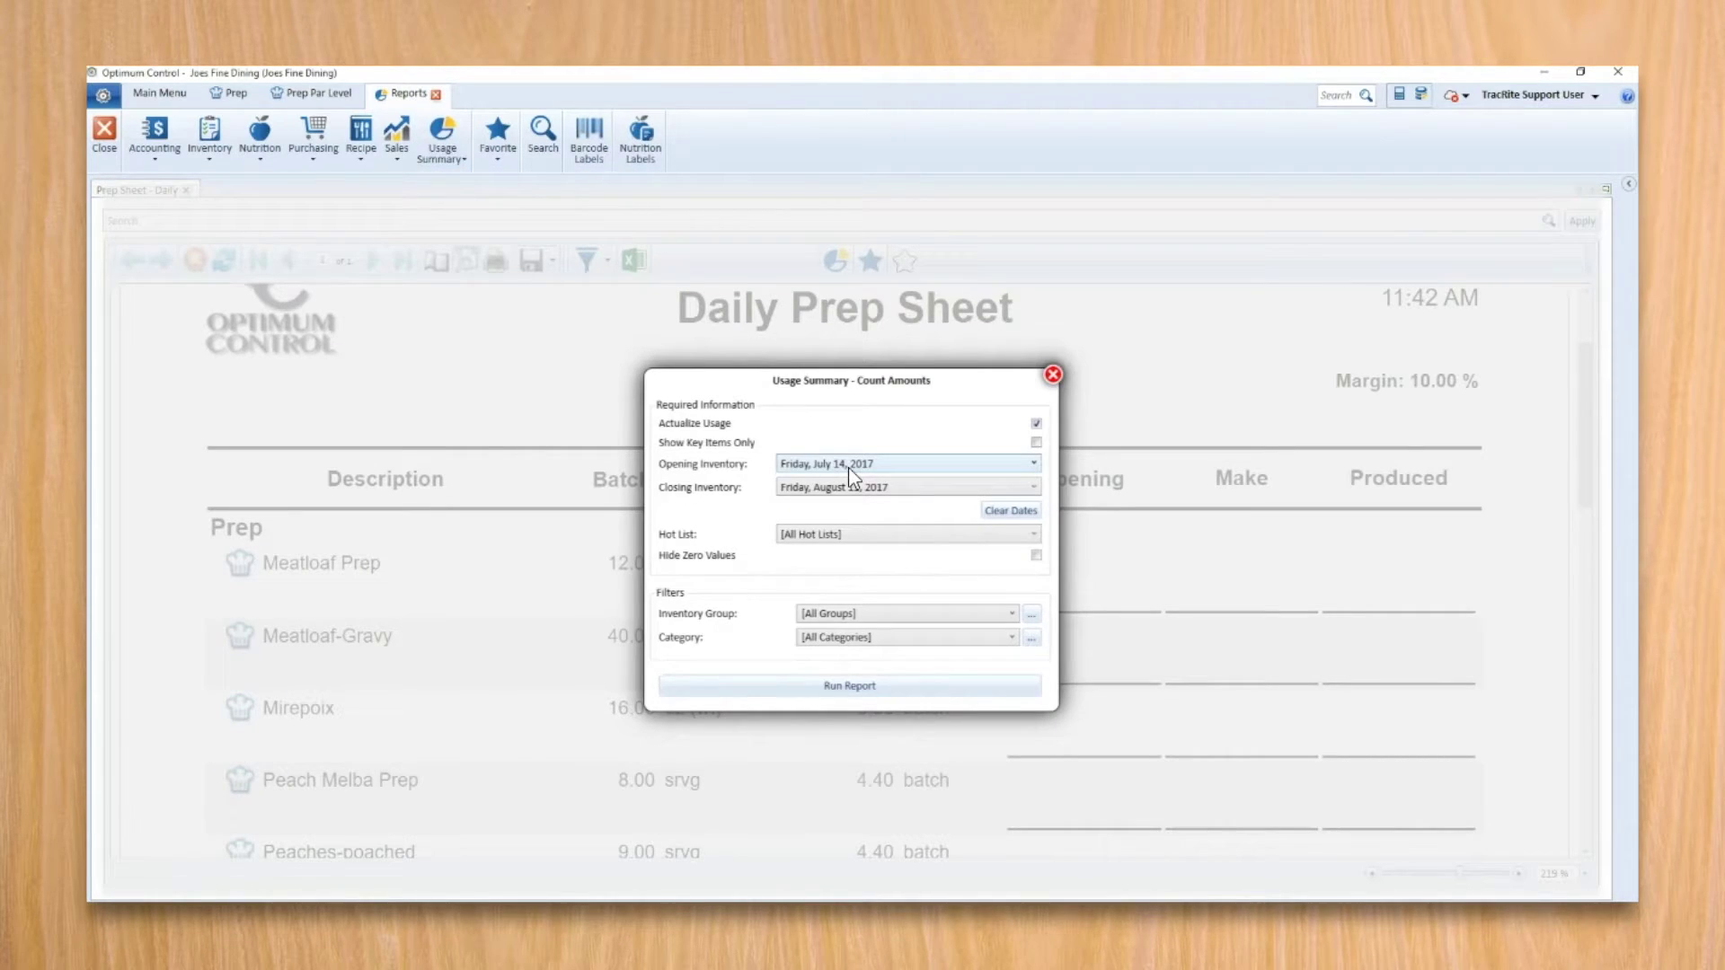
left_click(847, 693)
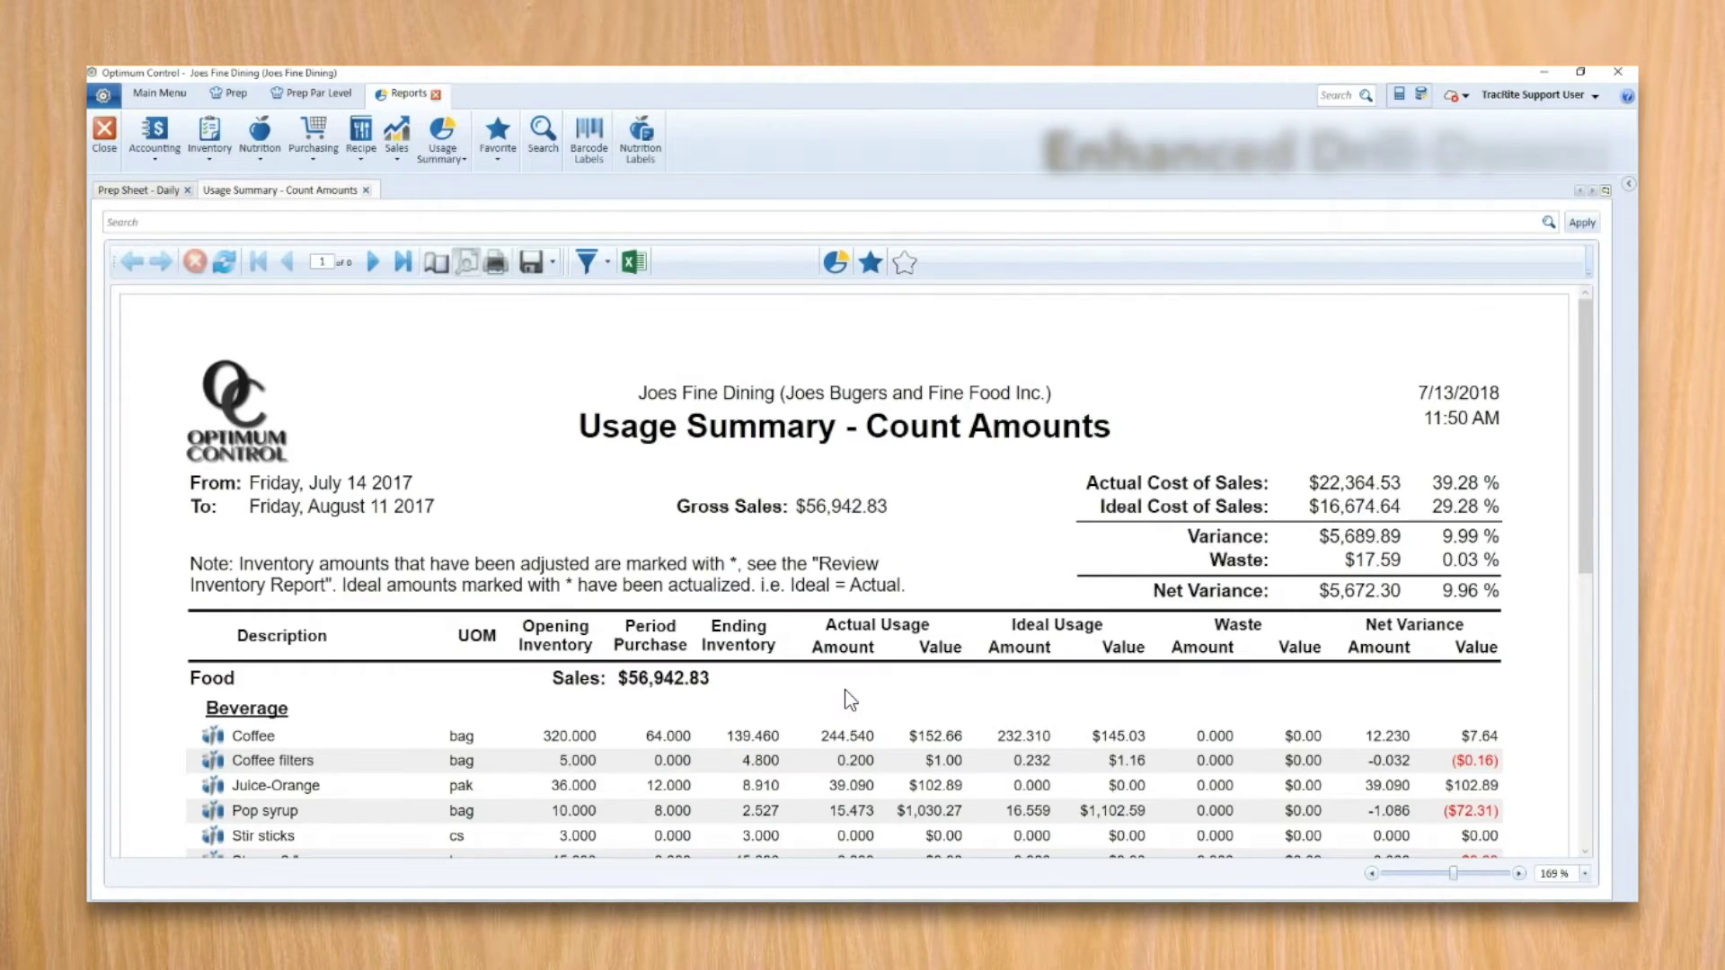
- Drill down into Coffee's opening inventory in the usage summary, review the count detail by location, and close that detail report
scroll(831, 632, "down", 2)
scroll(831, 632, "up", 1)
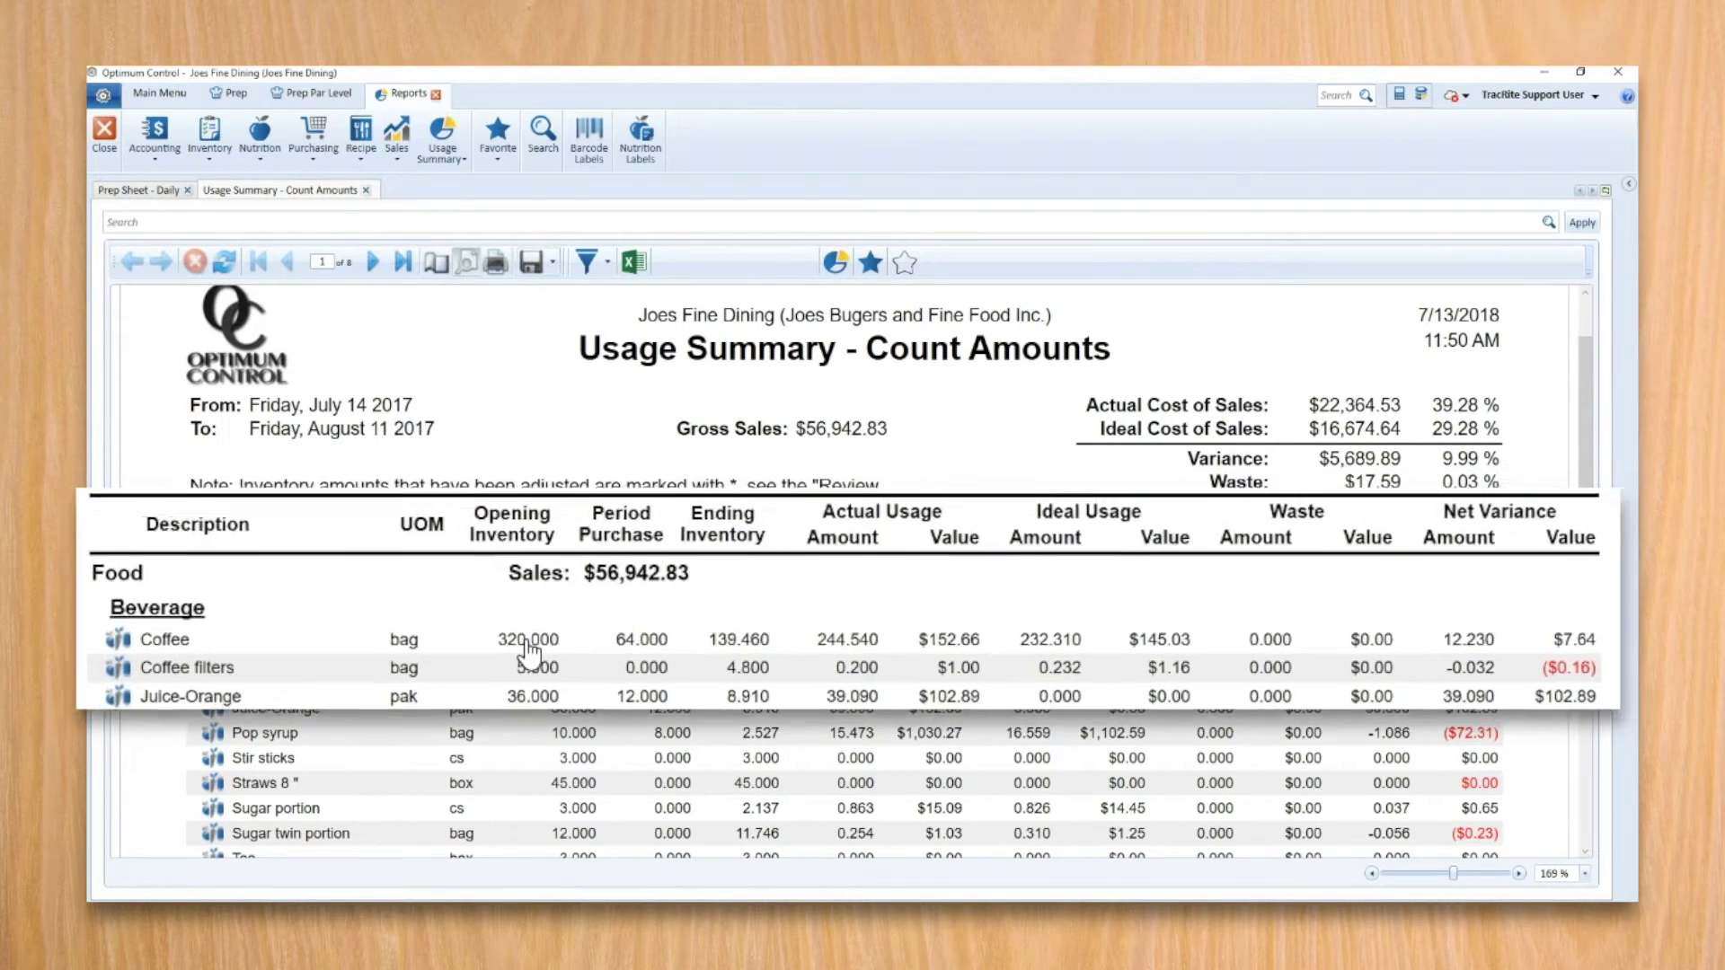
left_click(567, 661)
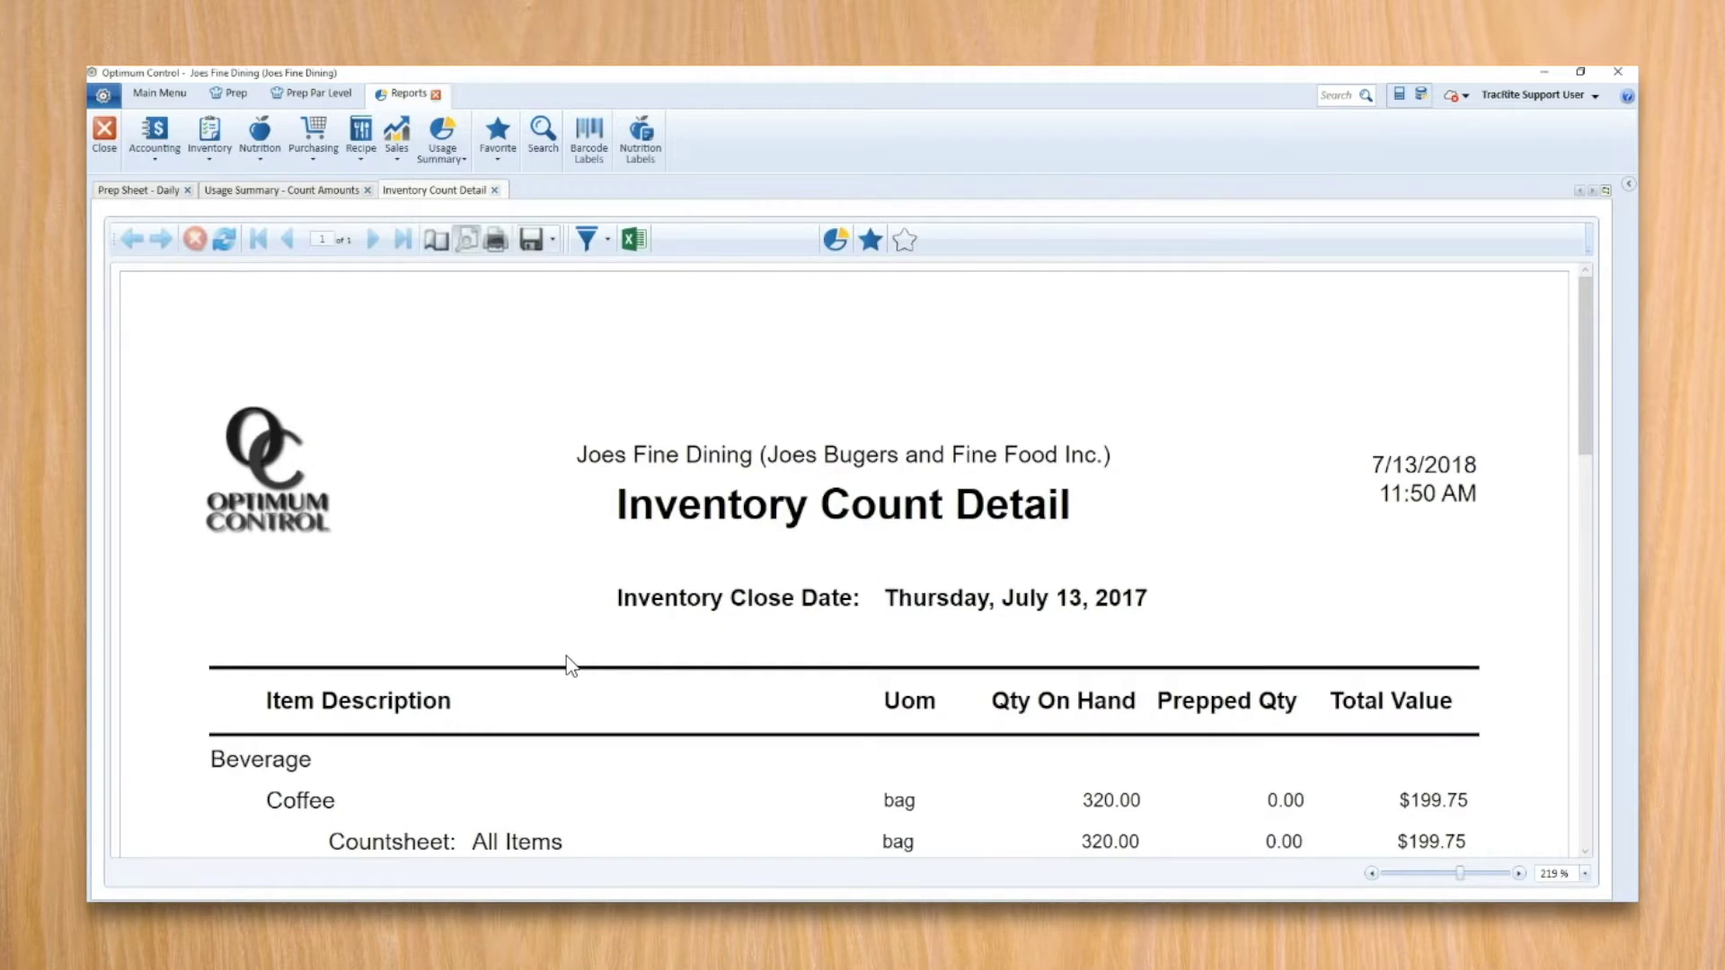
scroll(643, 692, "down", 1)
scroll(914, 696, "down", 3)
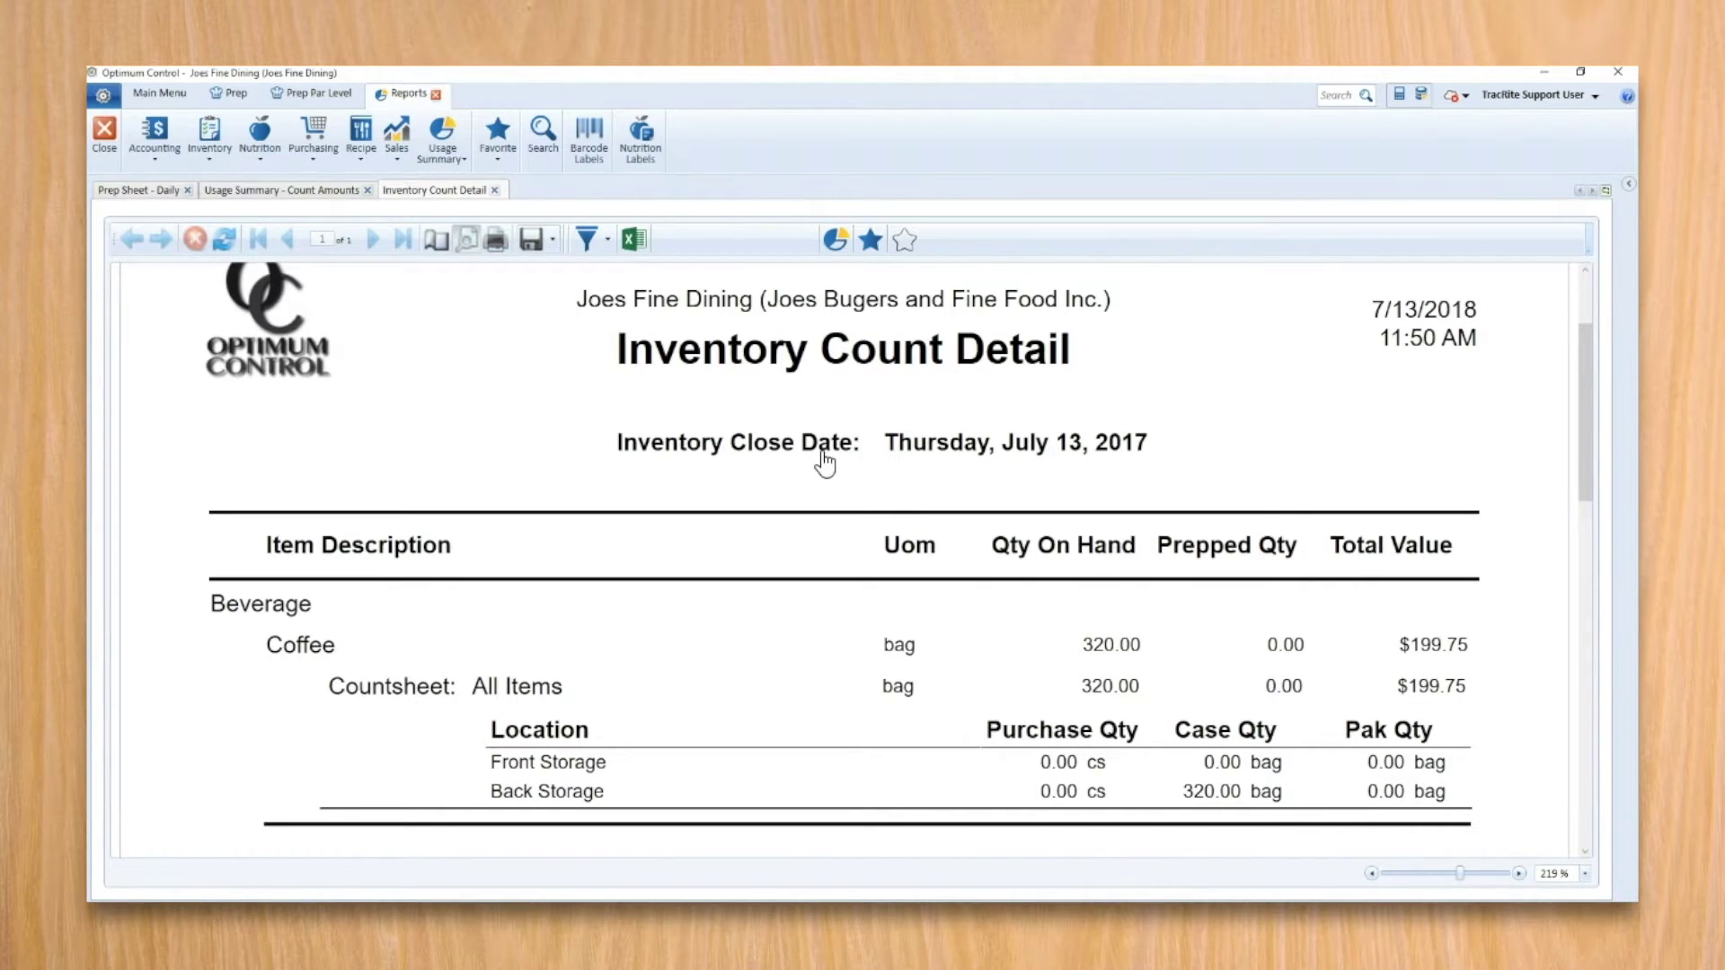
left_click(495, 190)
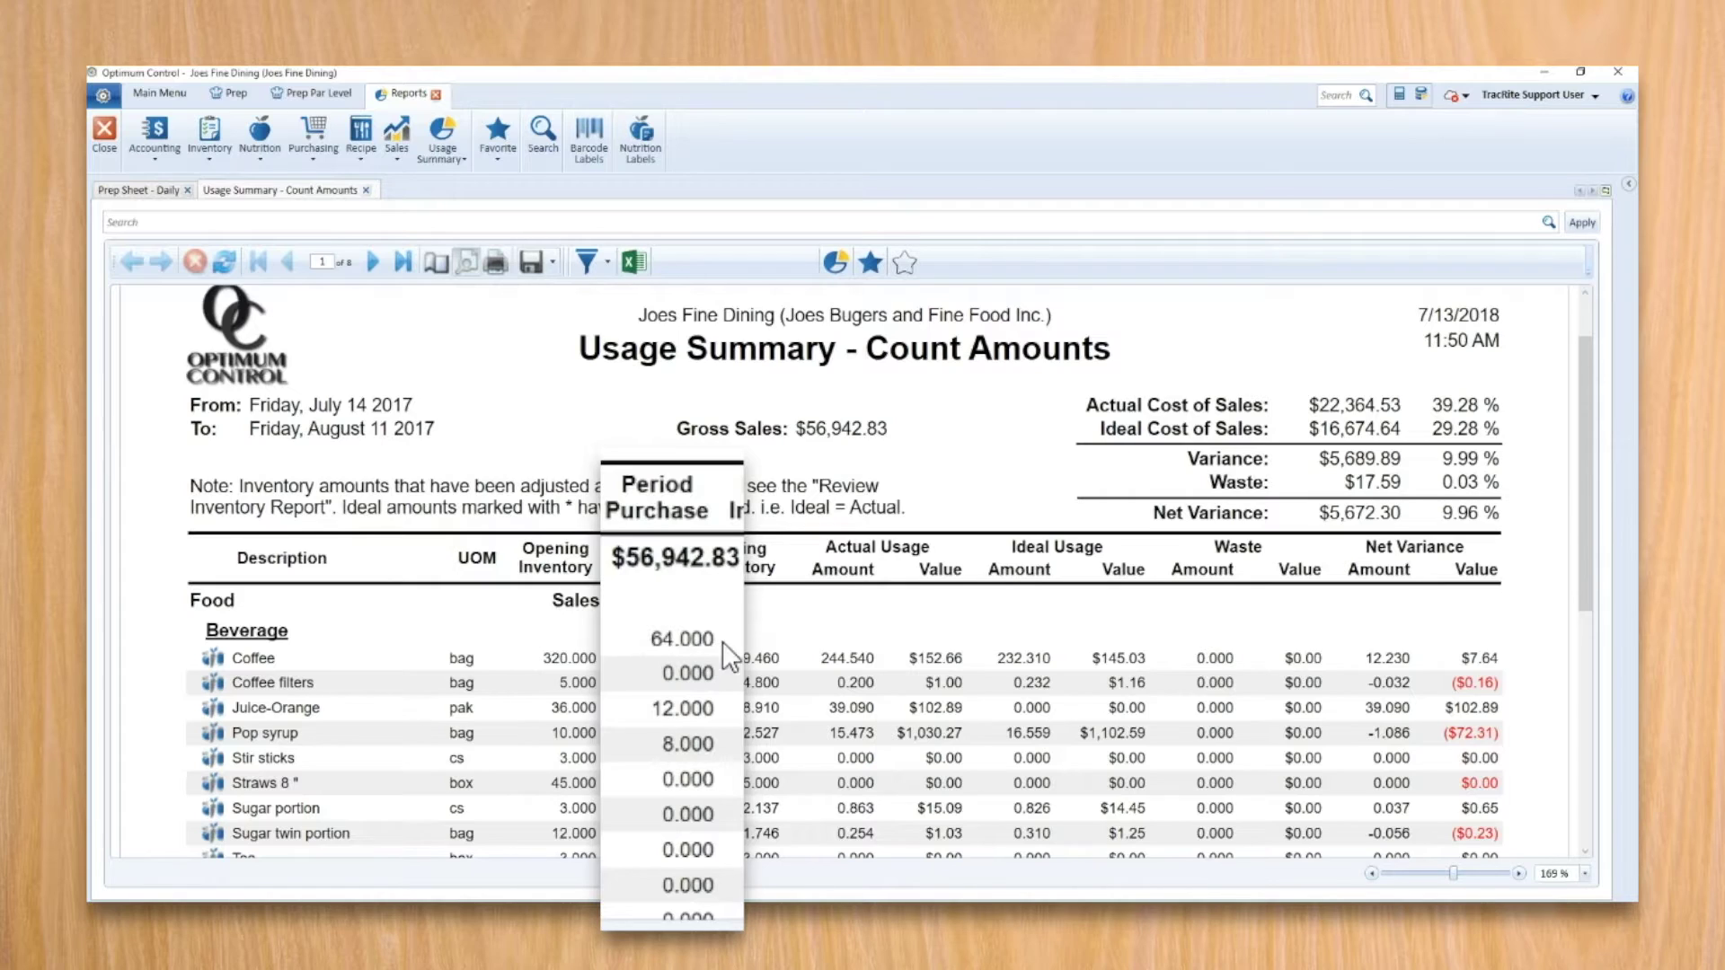
- Drill down from Coffee's period purchase to its purchase detail and the Sysco invoice, and return to the usage summary
left_click(674, 658)
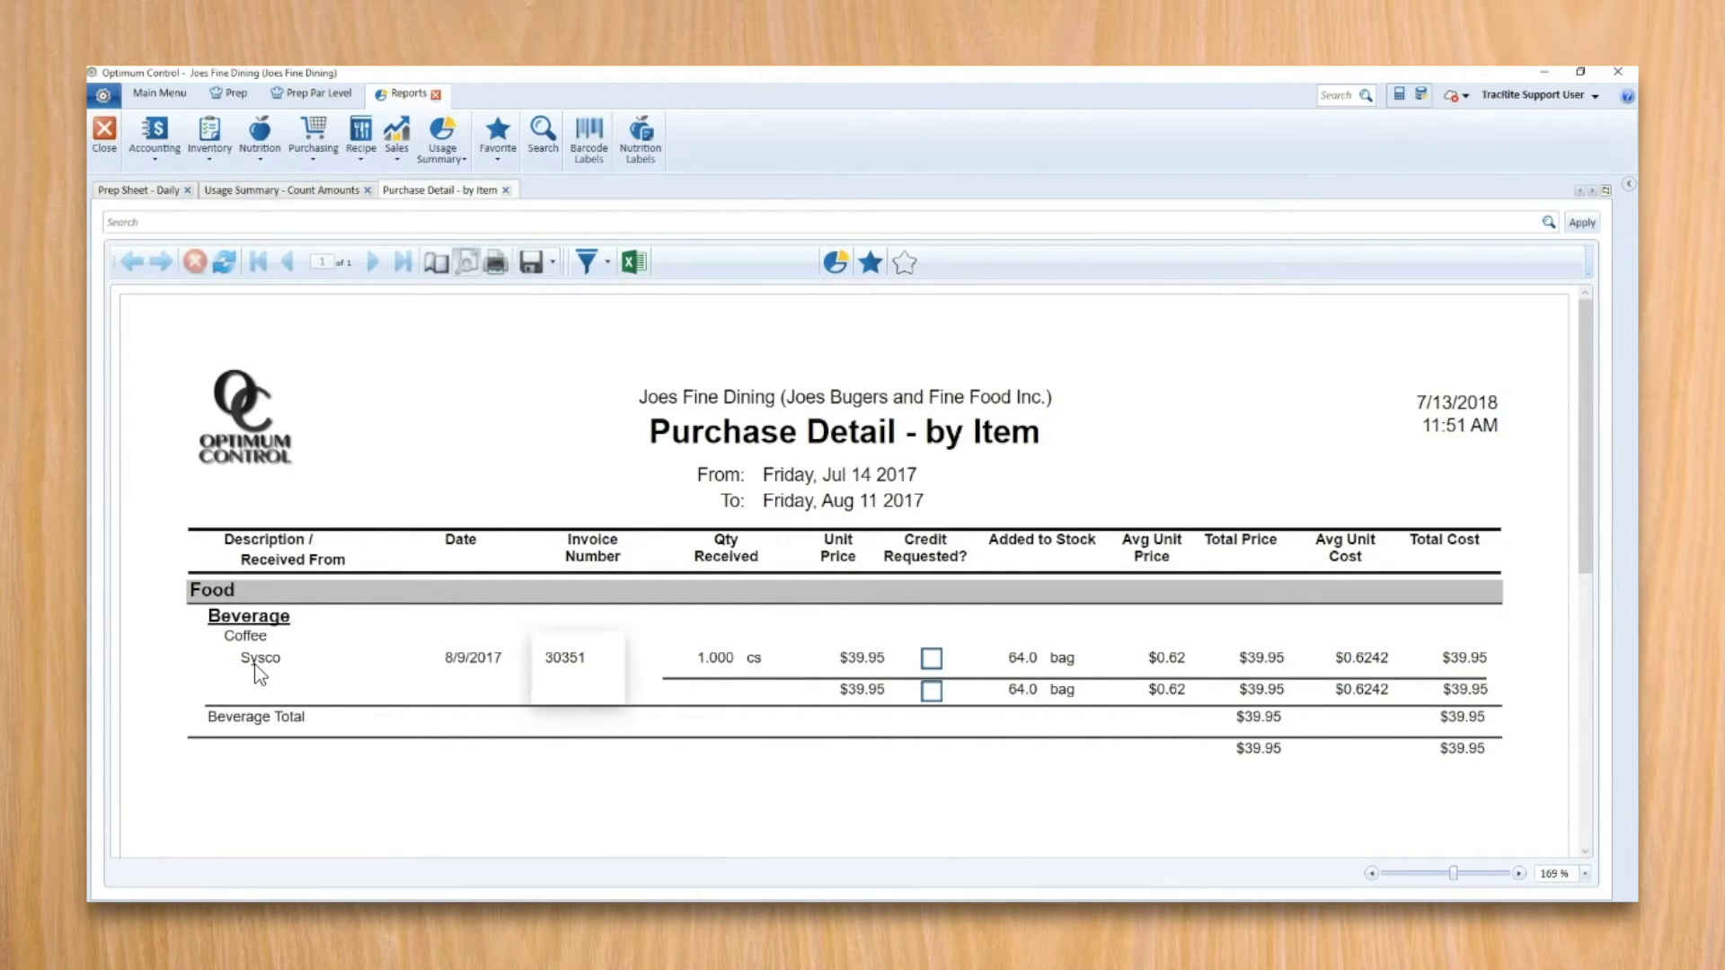
left_click(564, 661)
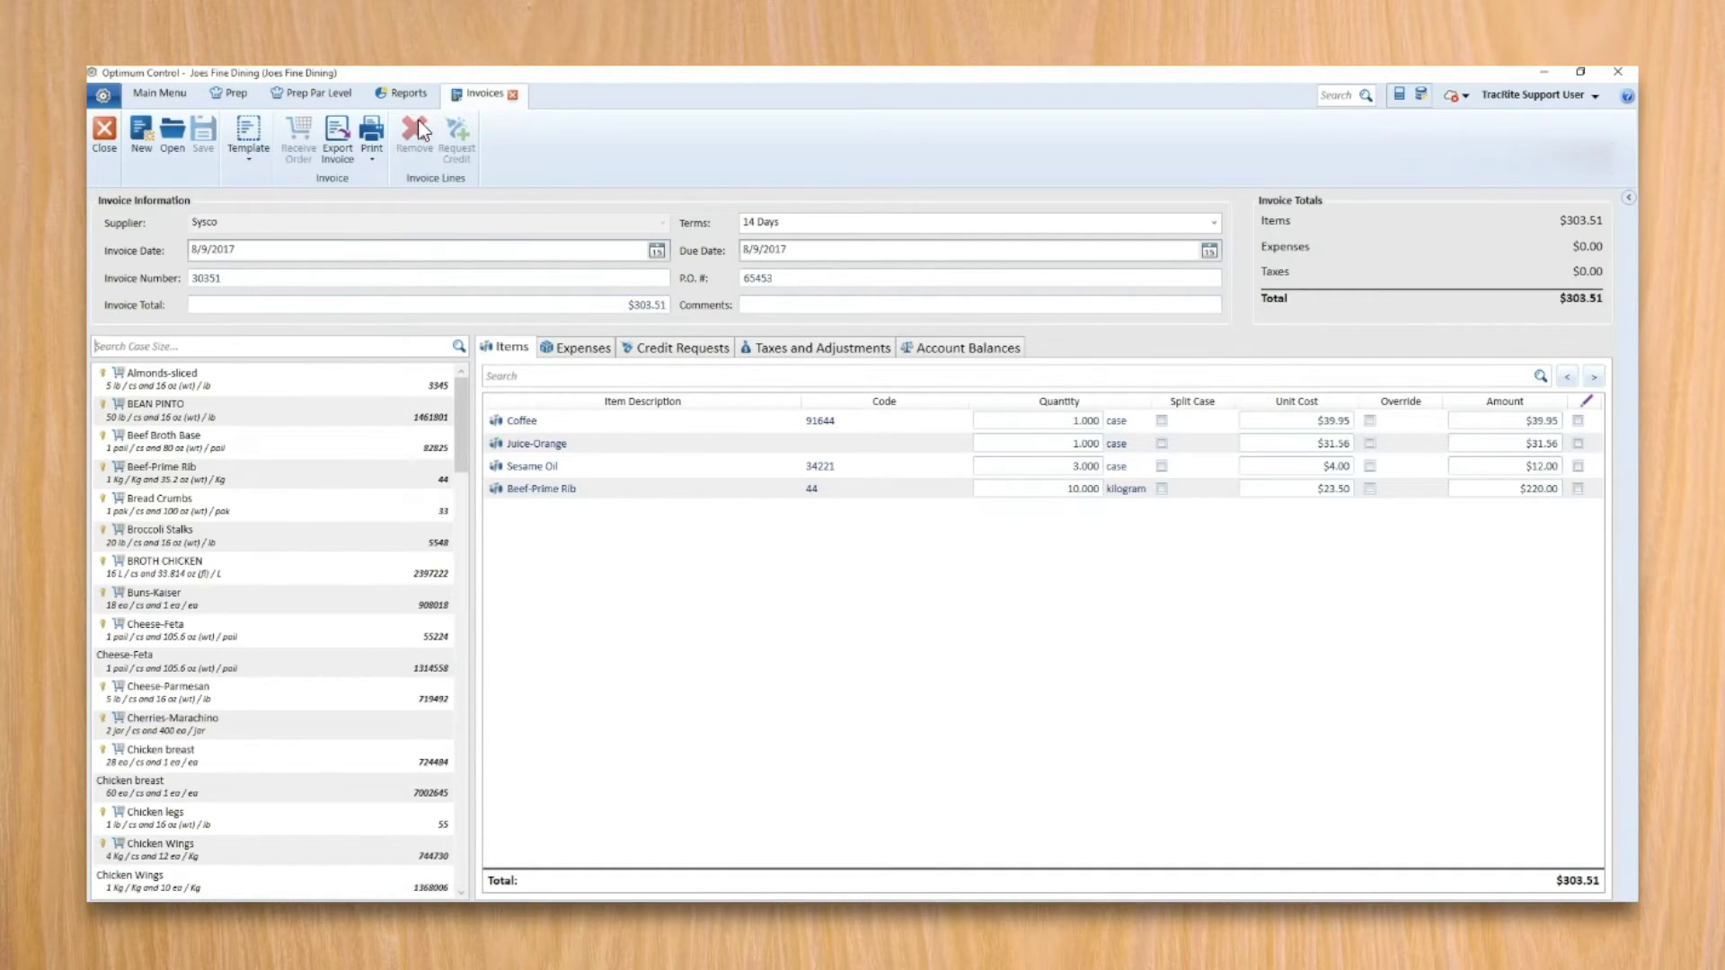
left_click(406, 96)
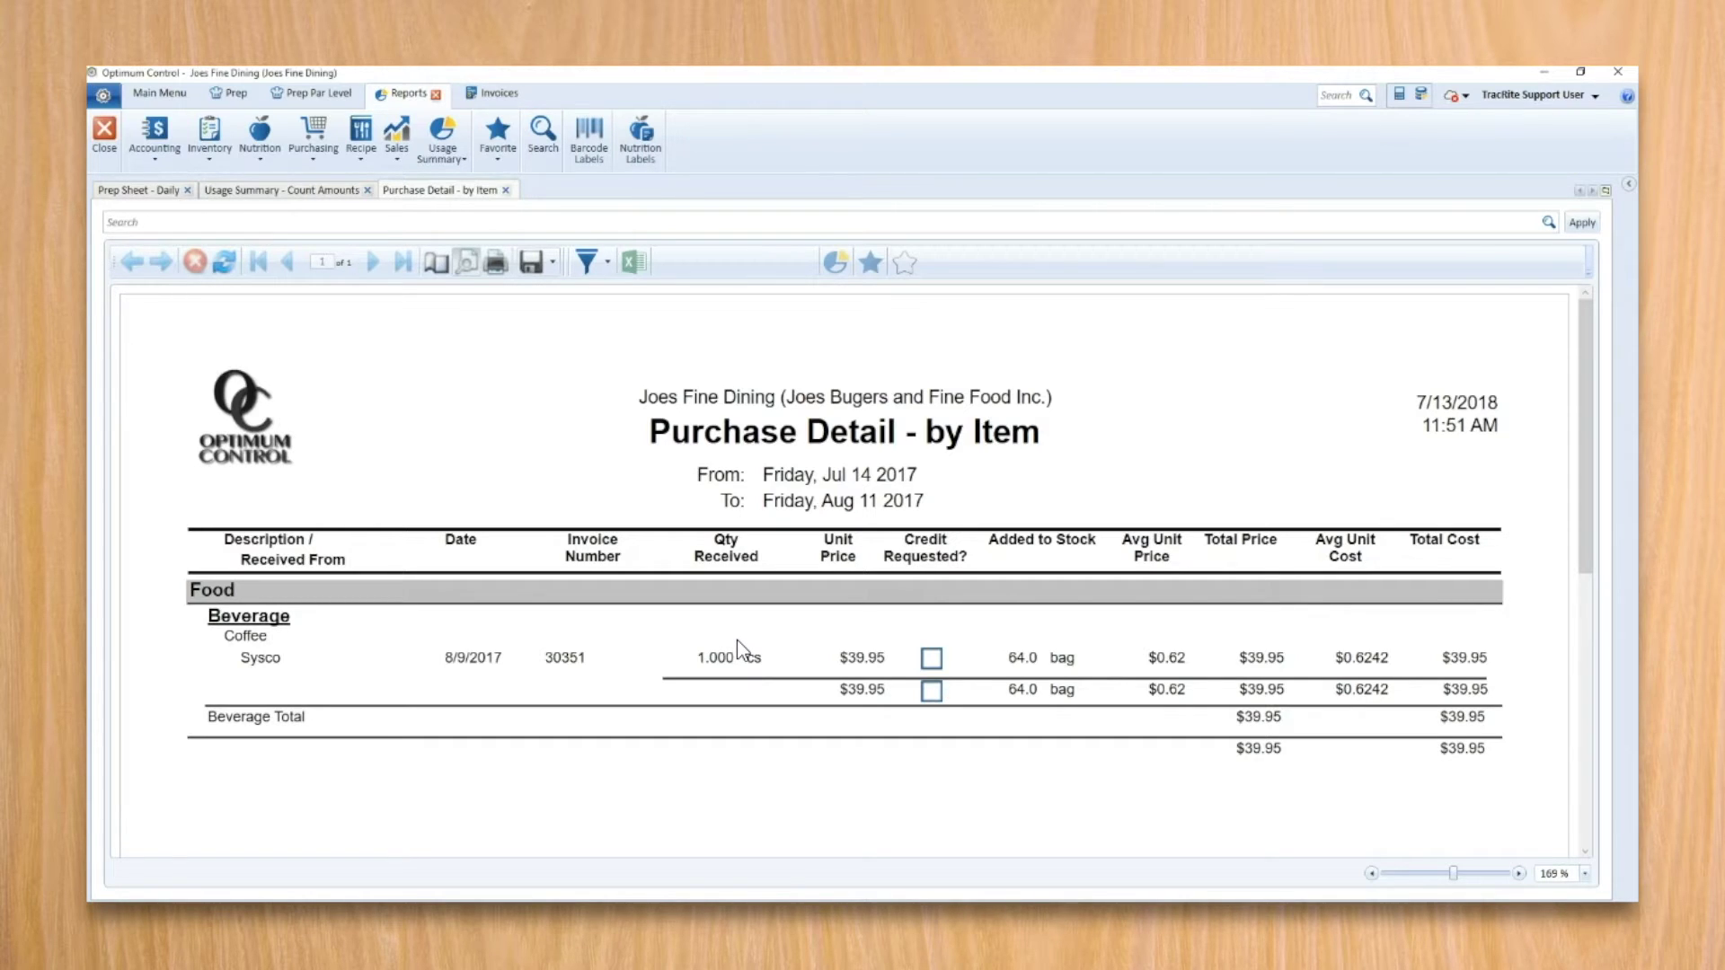
left_click(346, 192)
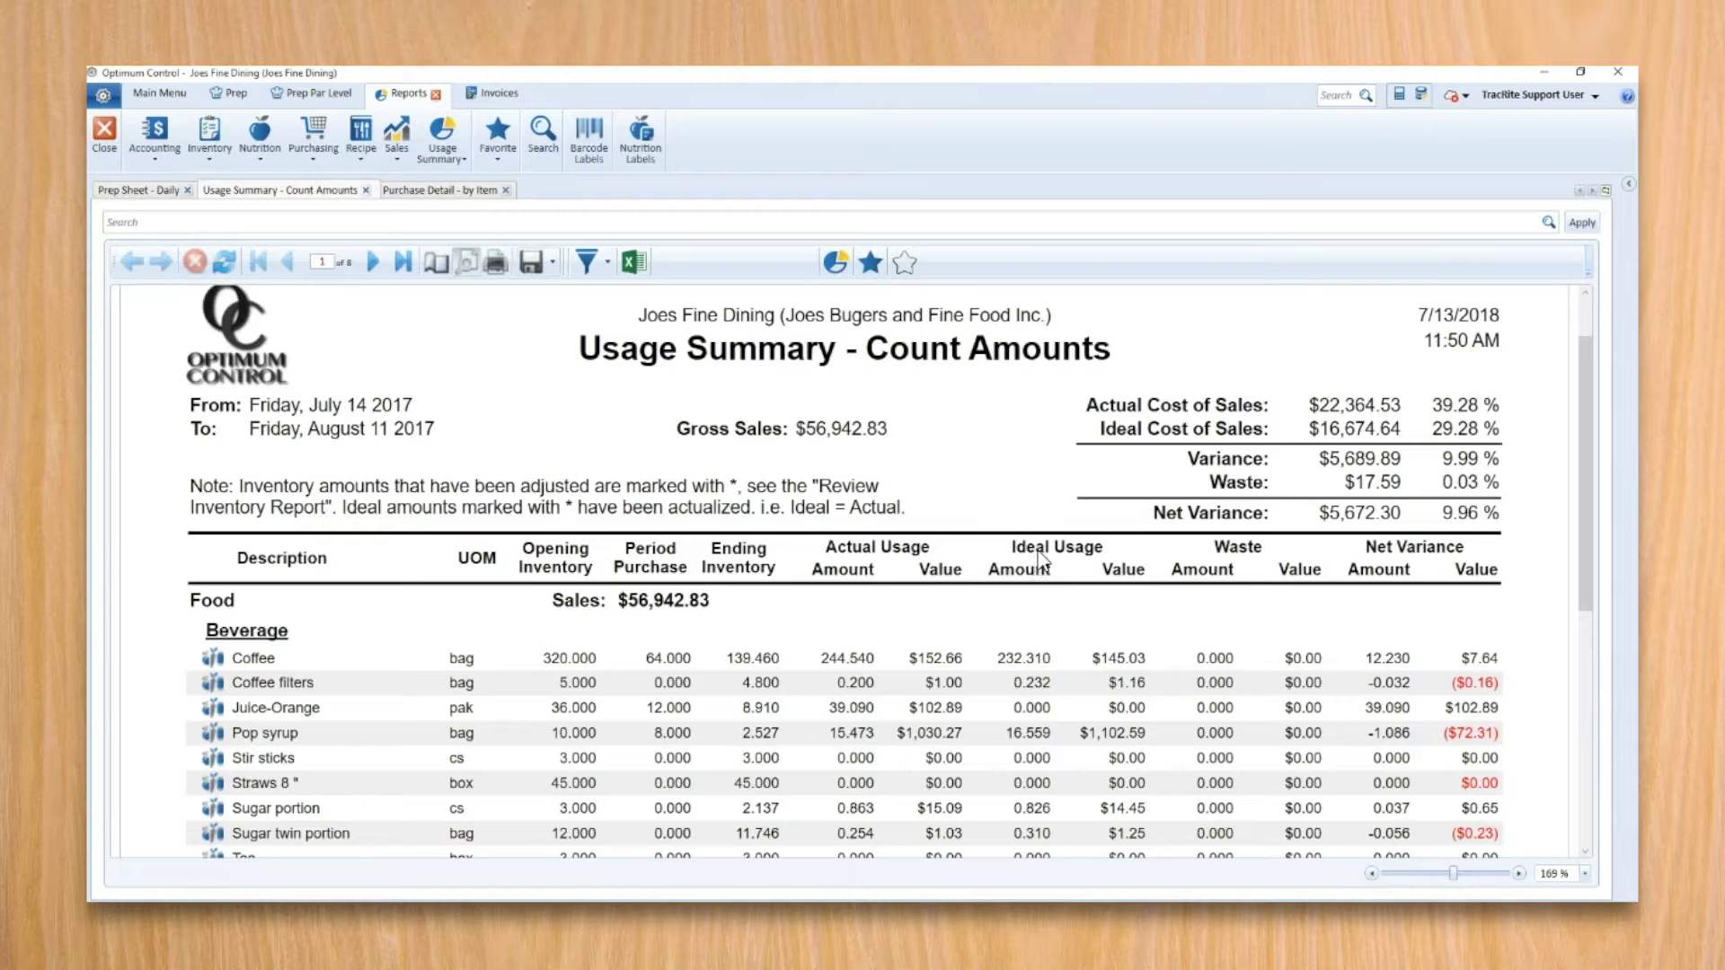
- Drill down from Coffee's ideal usage amount to its Item Sales Detail report and review the product and daily sales breakdowns
left_click(1017, 665)
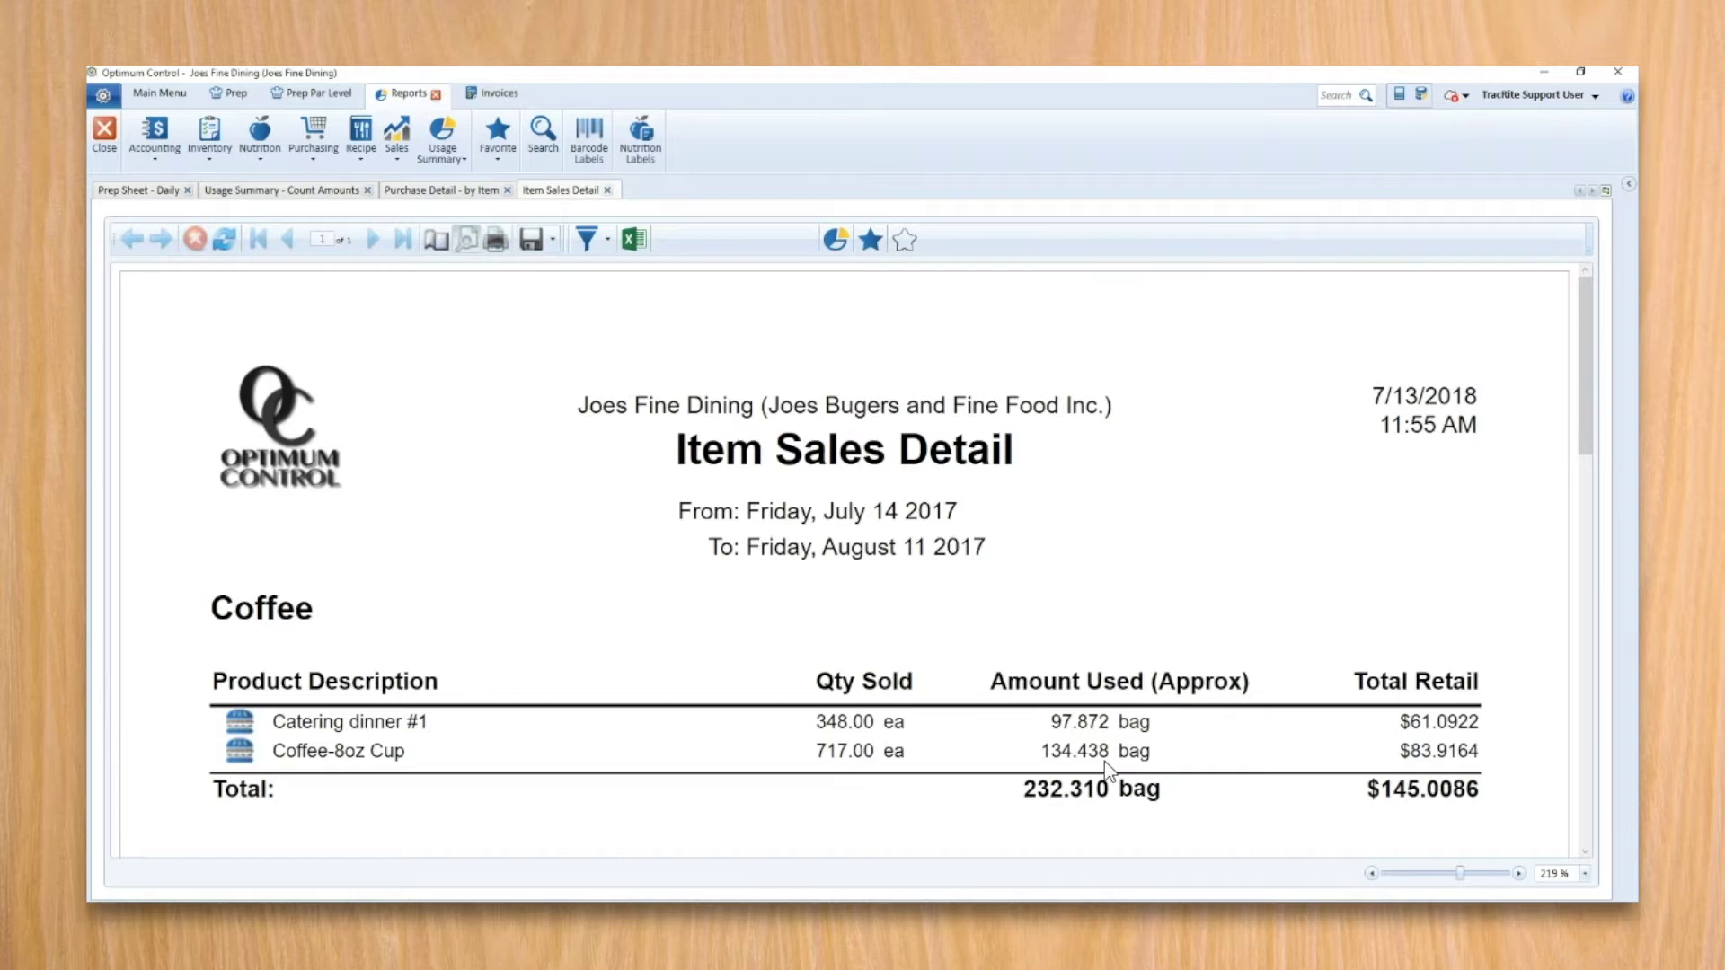
scroll(1105, 766, "down", 3)
scroll(1074, 683, "down", 4)
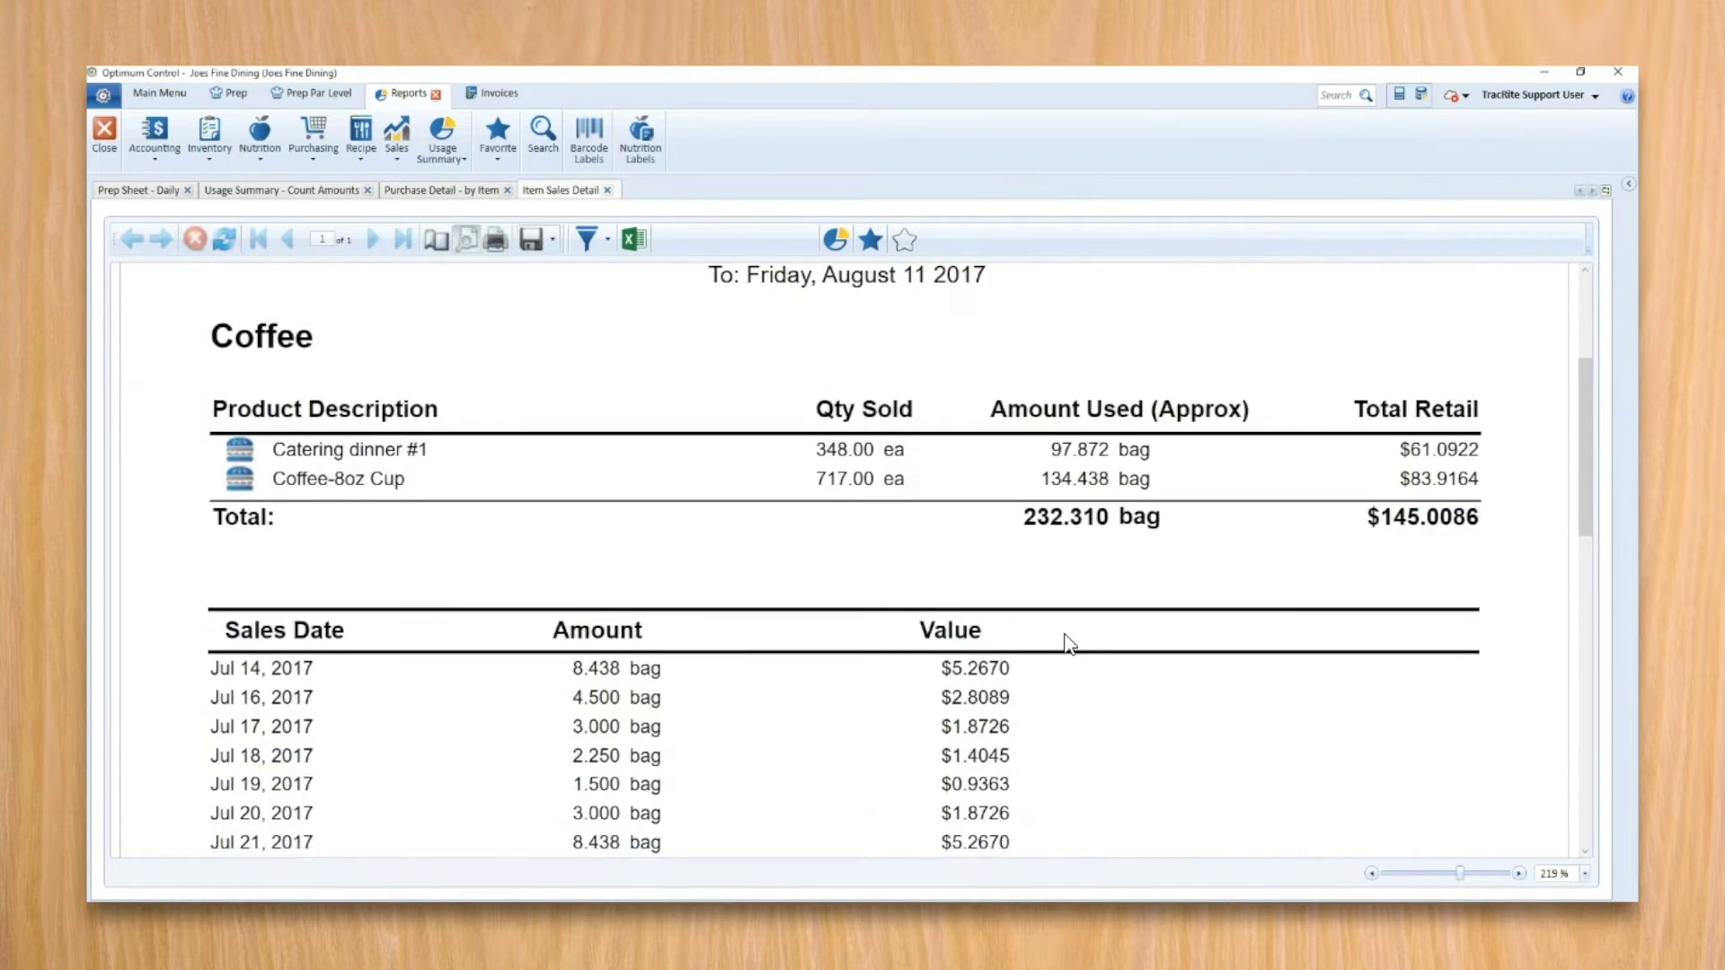
scroll(1070, 643, "down", 9)
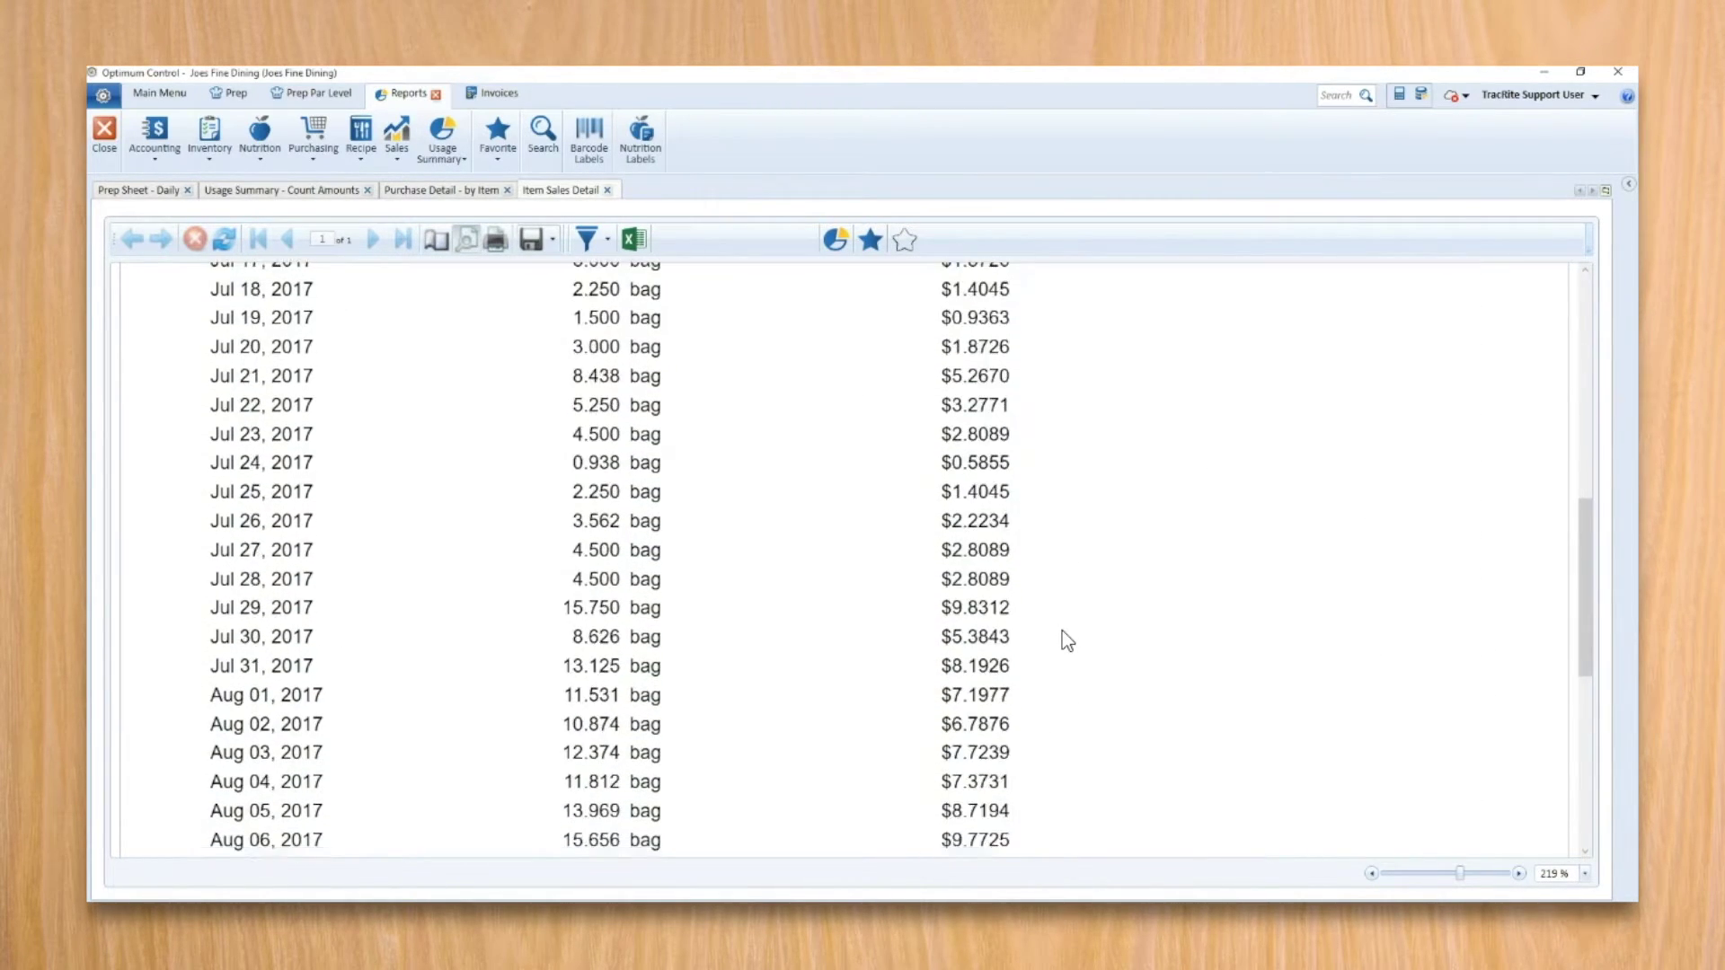
scroll(1067, 641, "down", 2)
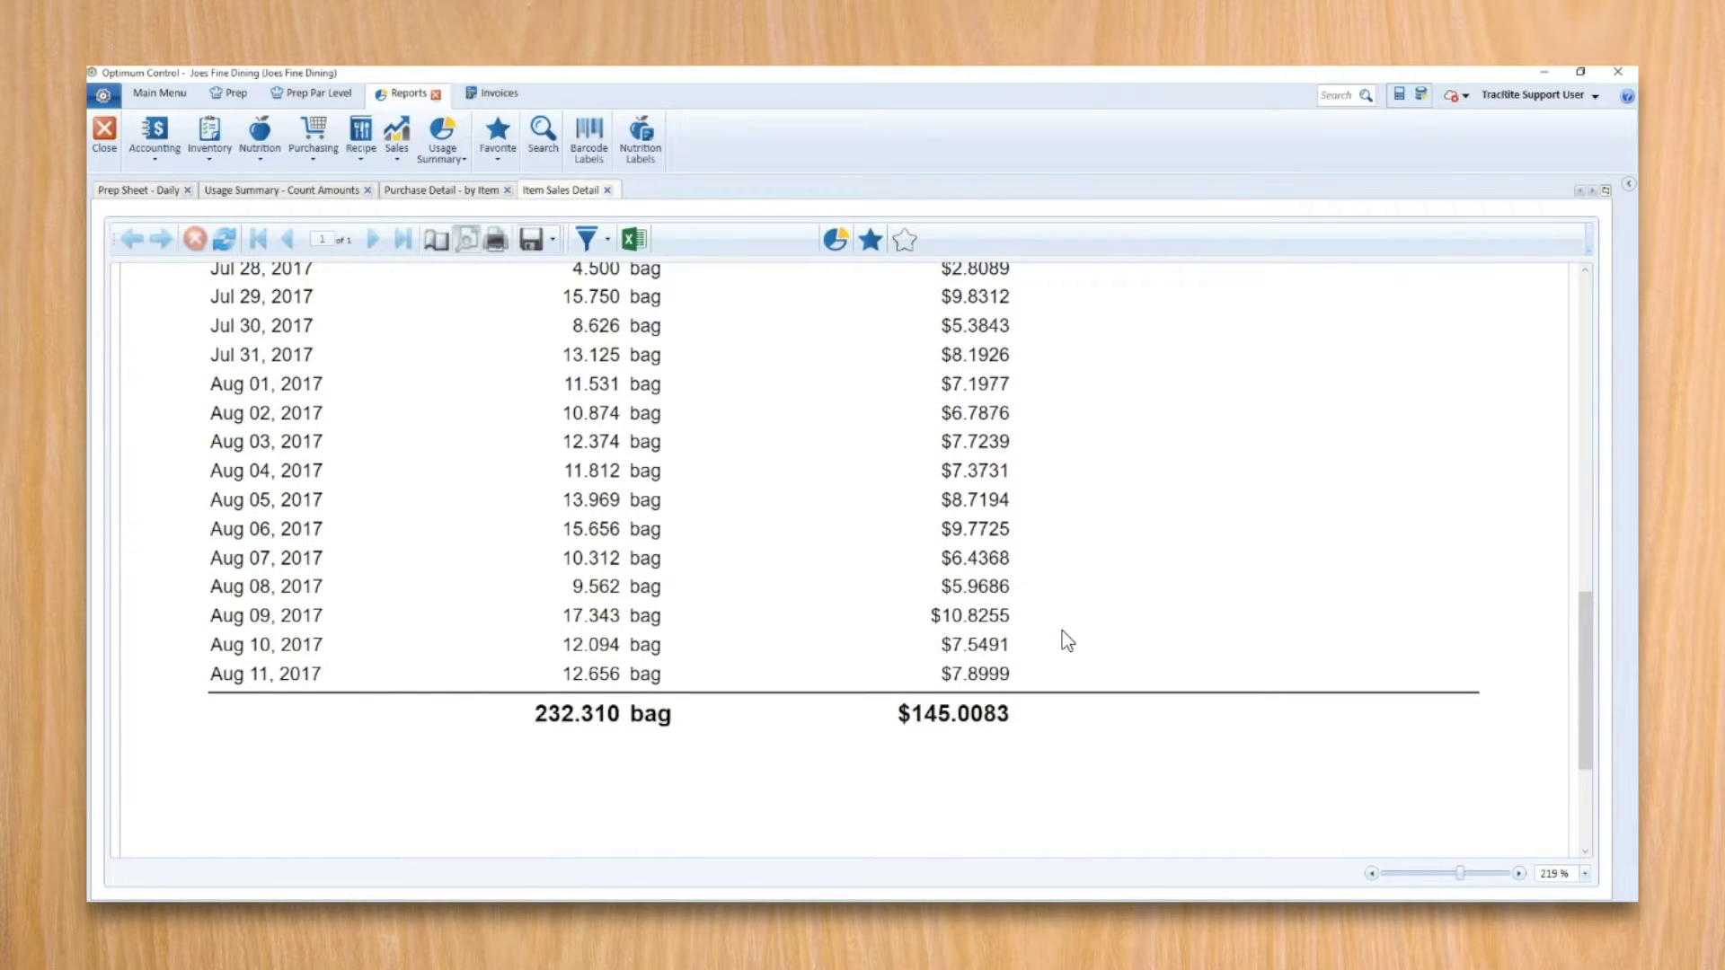
scroll(1062, 632, "up", 15)
scroll(1059, 629, "up", 1)
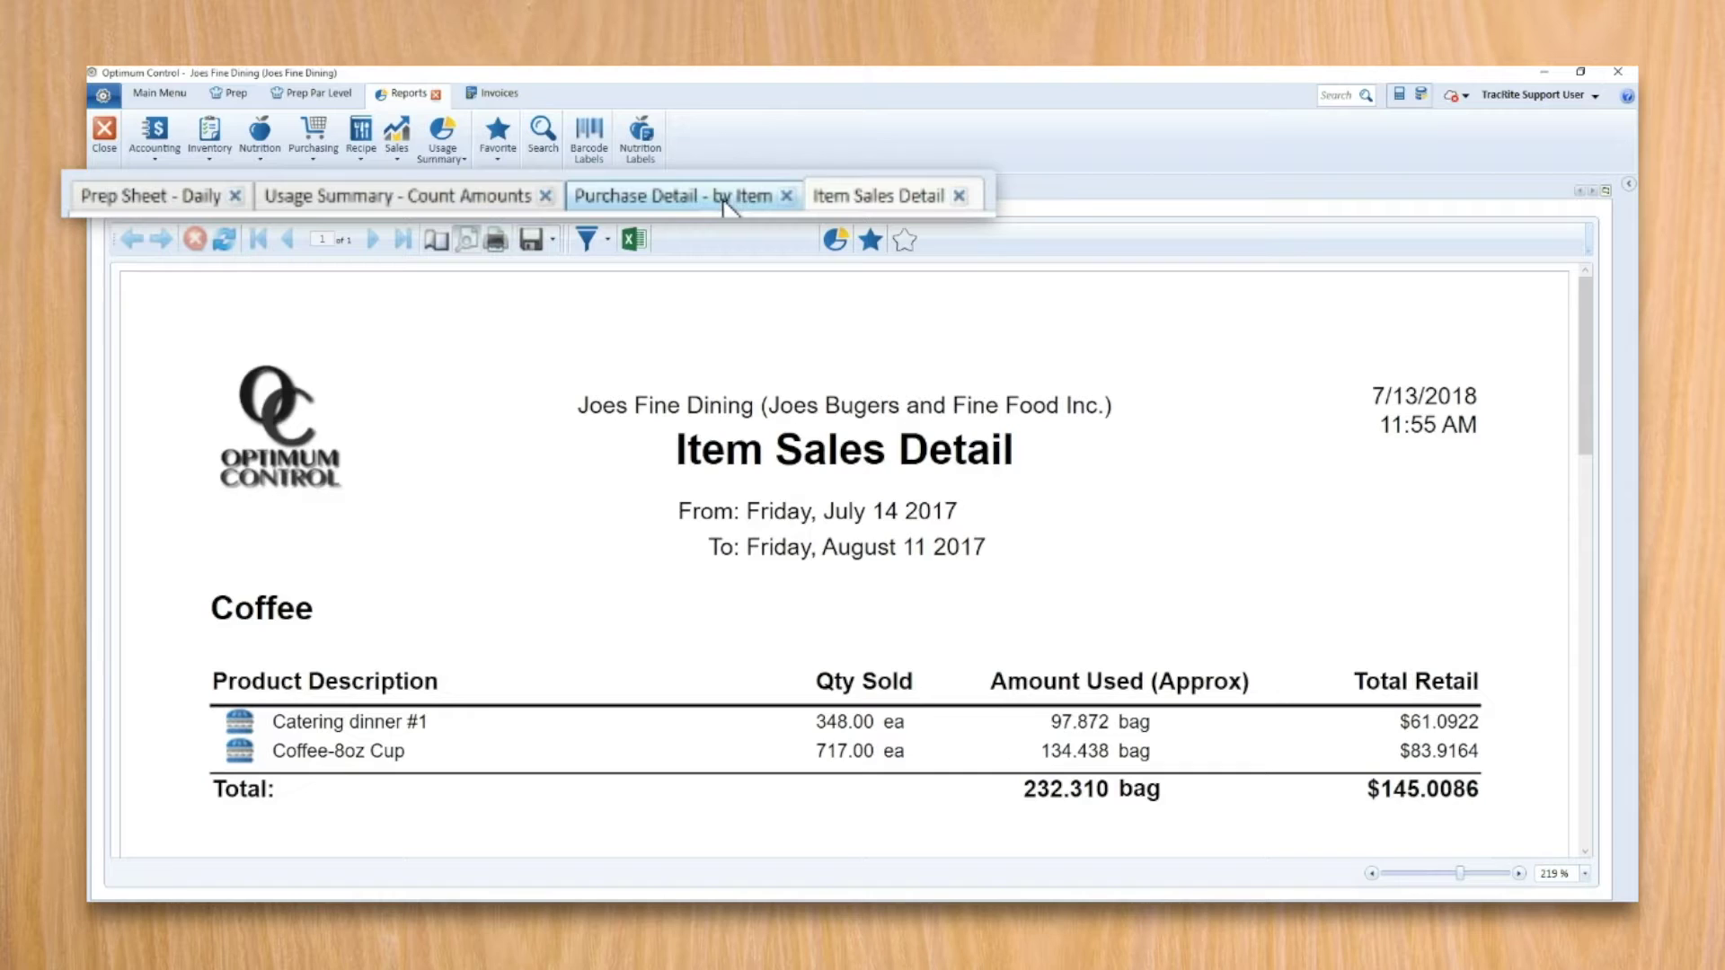
- Return to the Usage Summary - Count Amounts report and look over the Beverage group's usage and variance figures
left_click(505, 200)
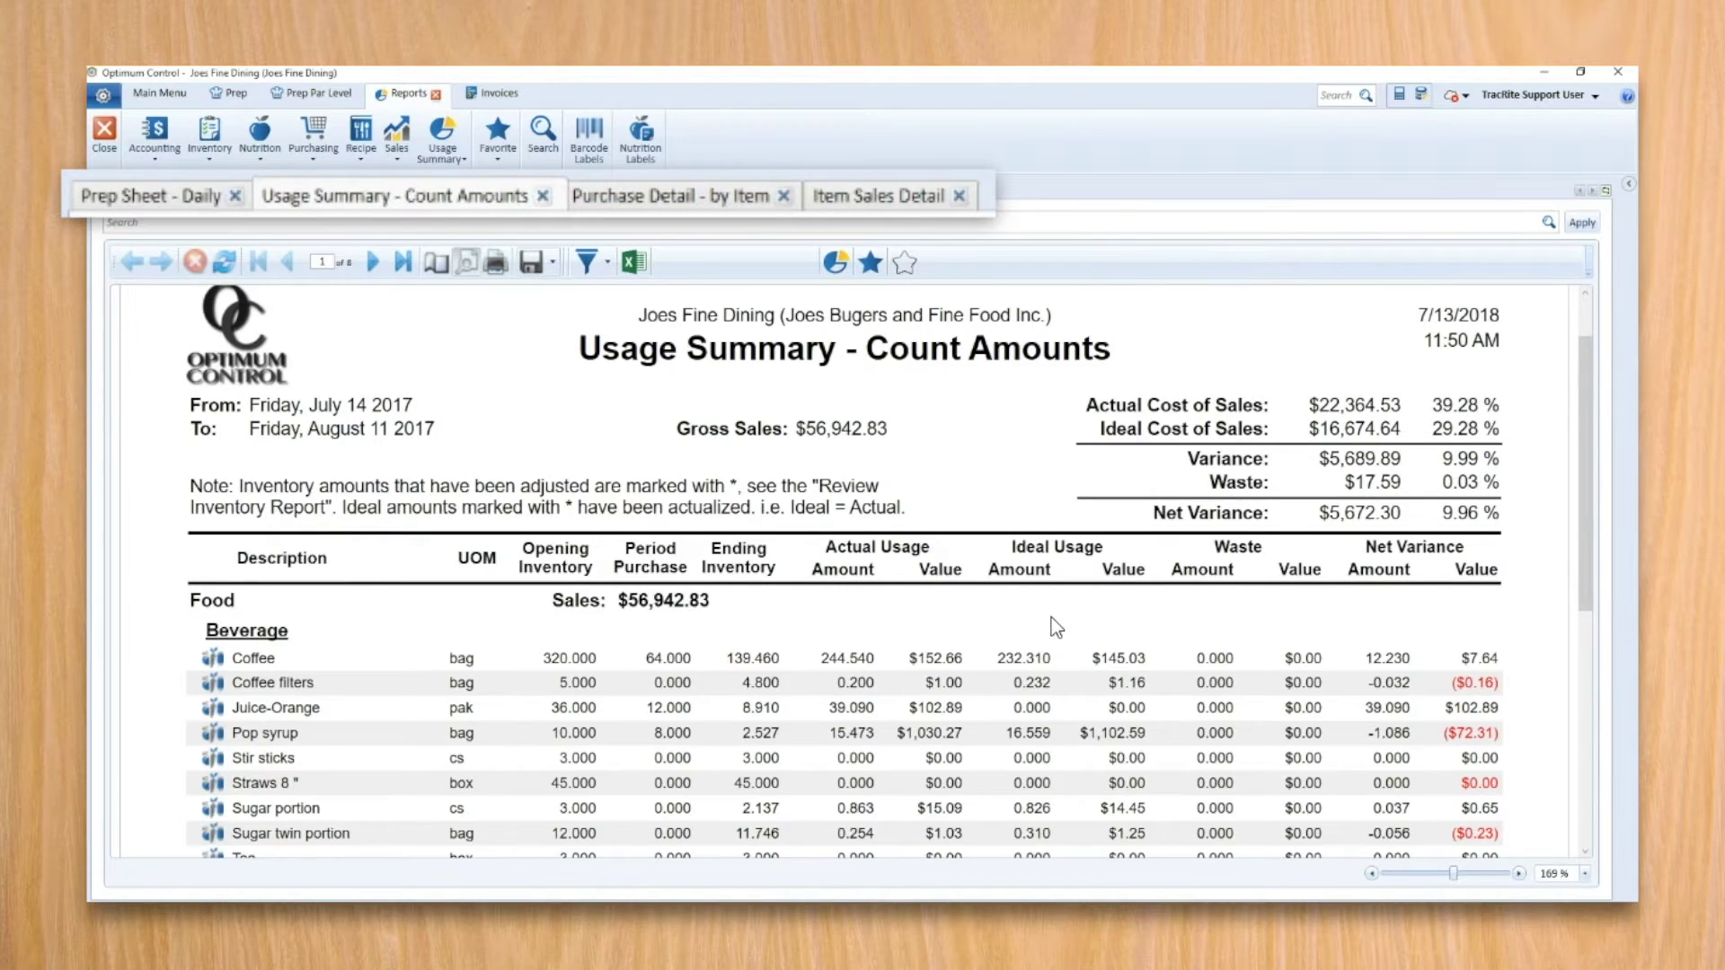
scroll(1057, 630, "down", 3)
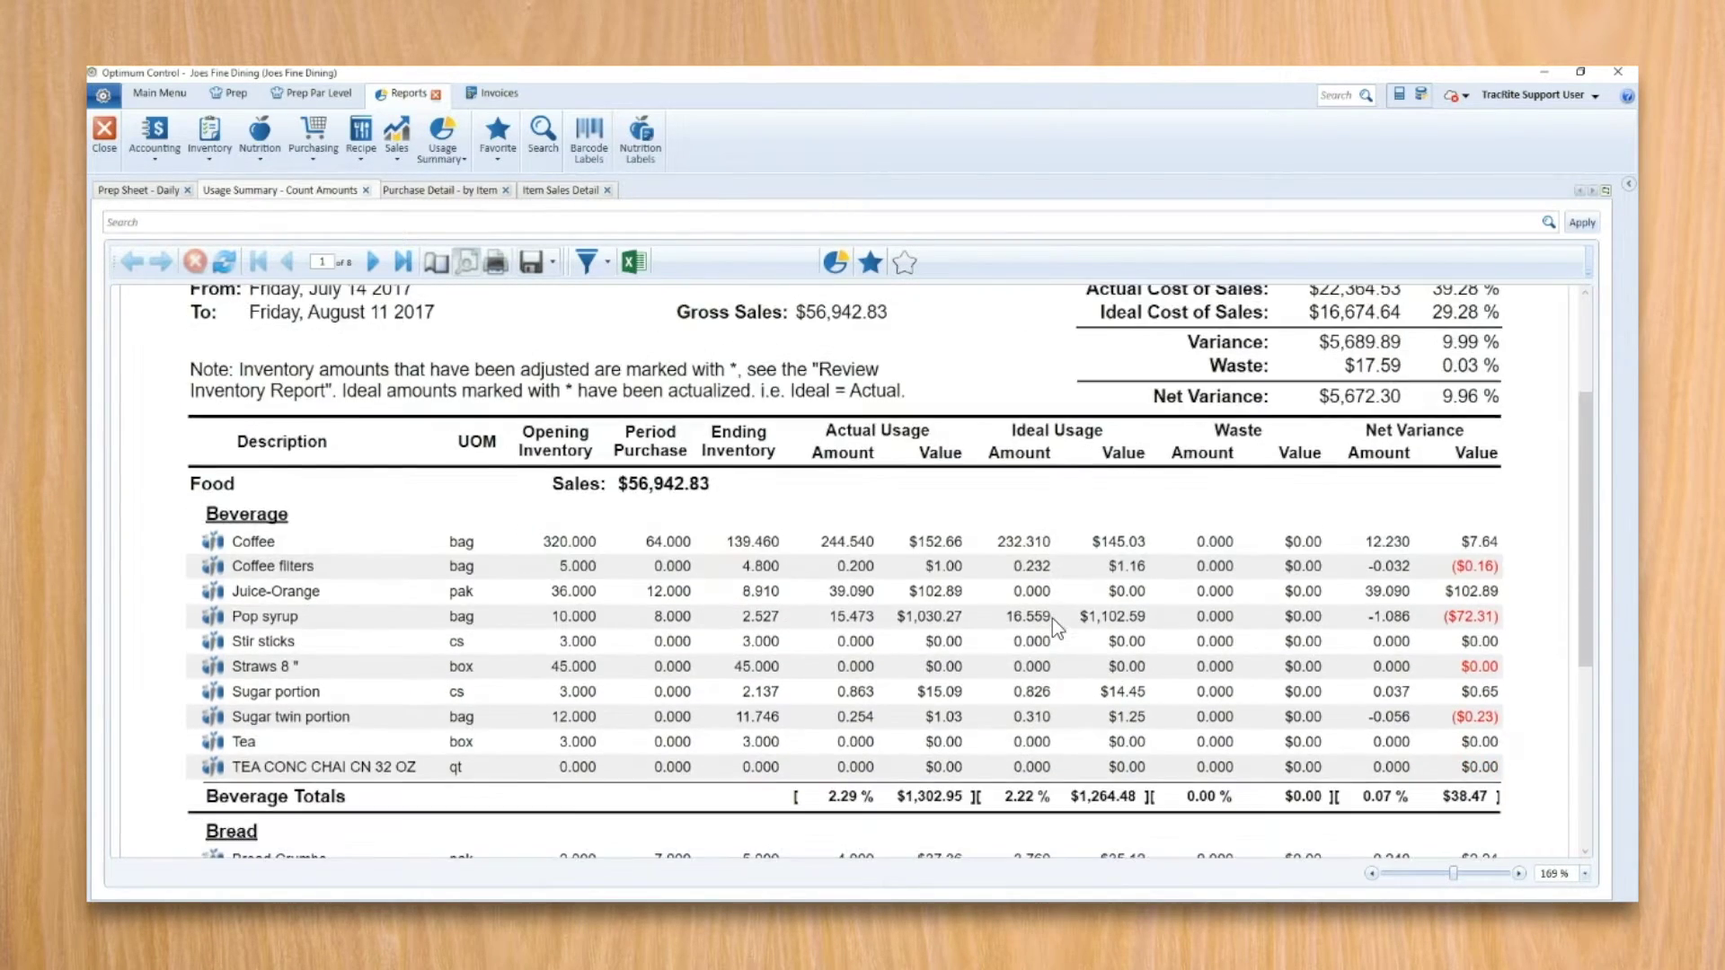
scroll(1057, 629, "up", 3)
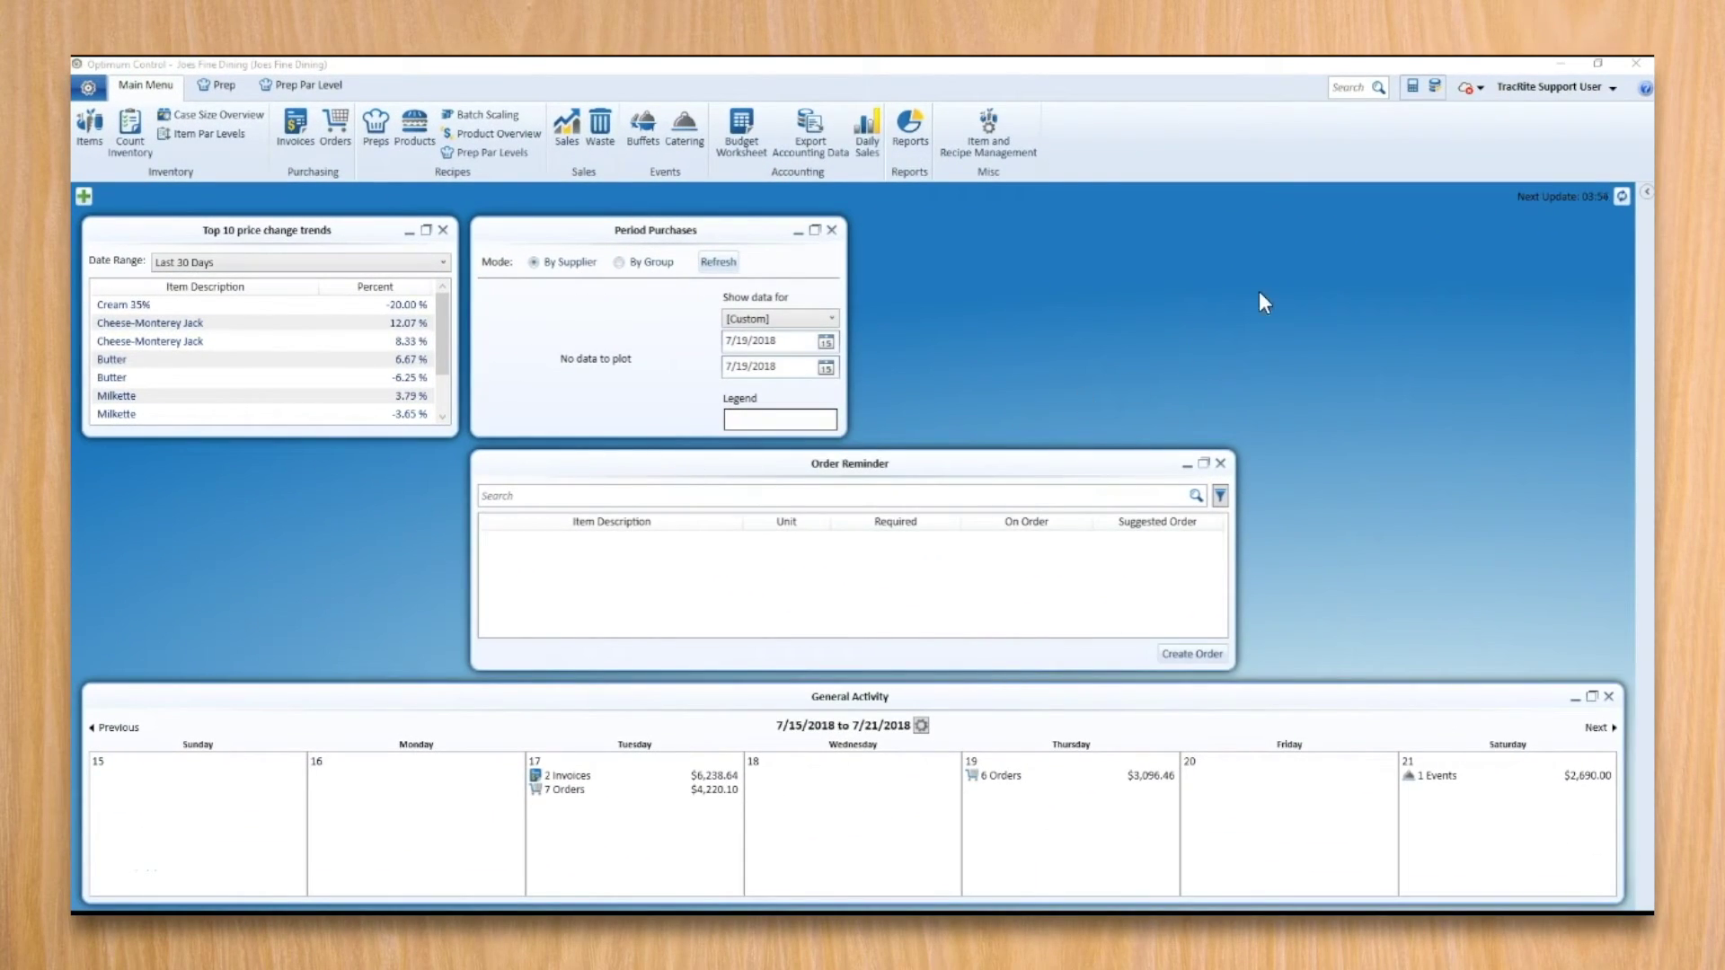
- Show the program's log file for the signed-in support user
left_click(1613, 89)
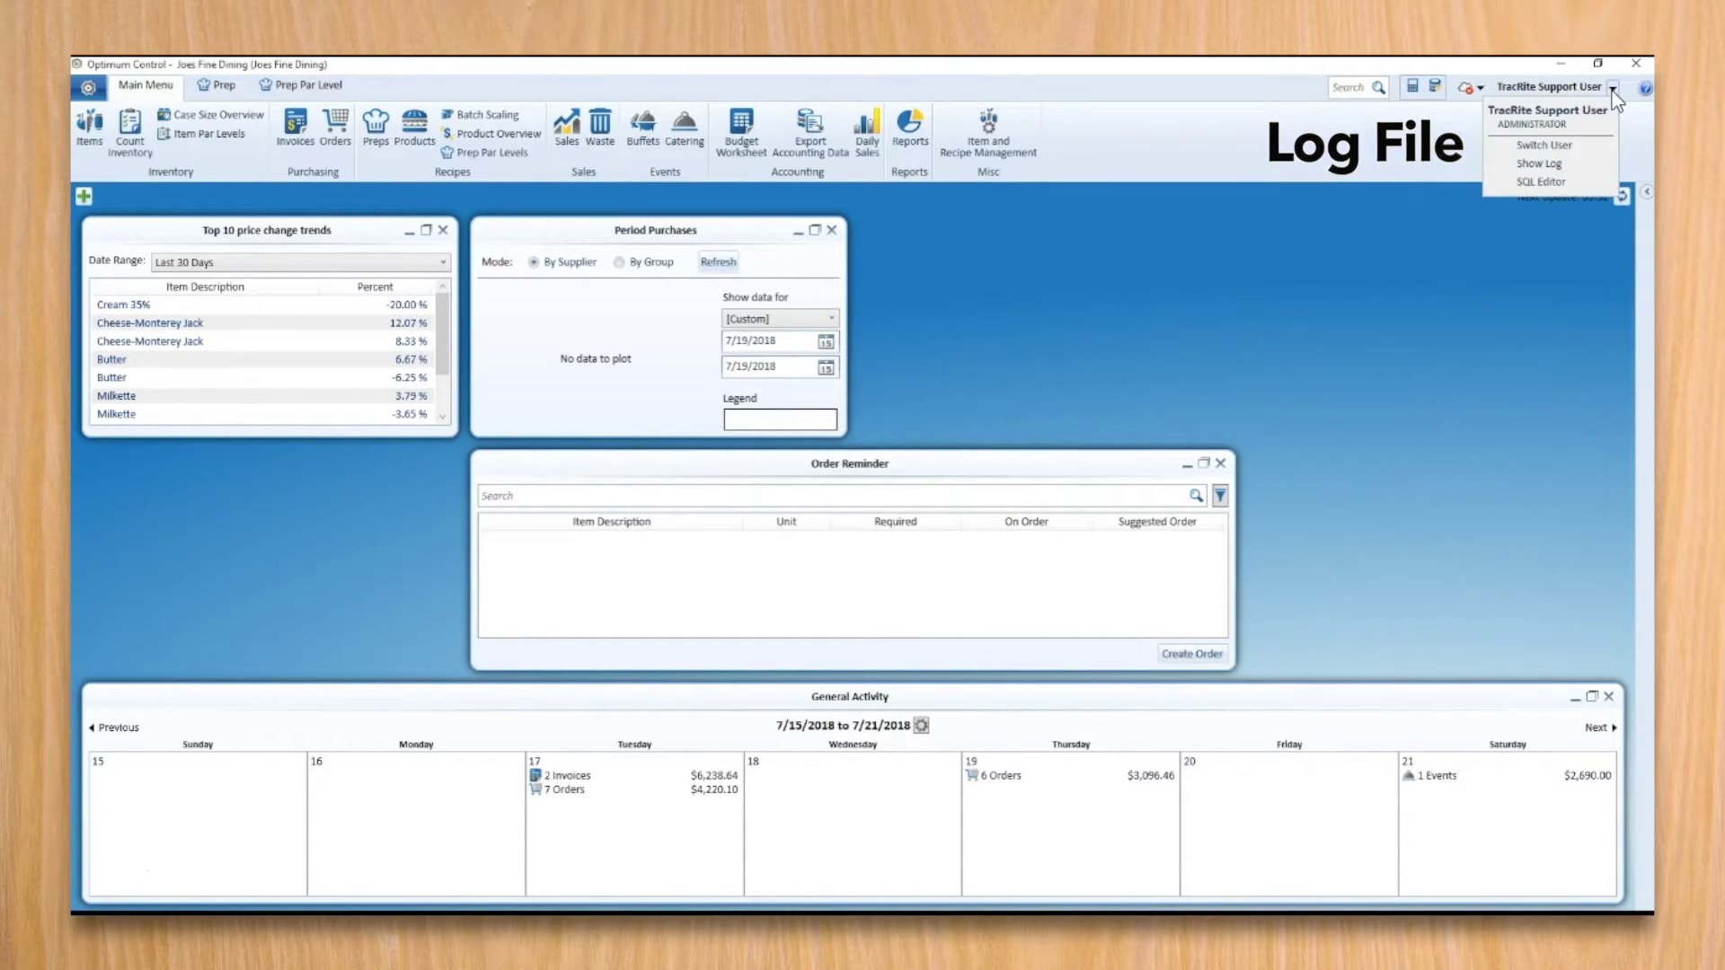
left_click(1540, 169)
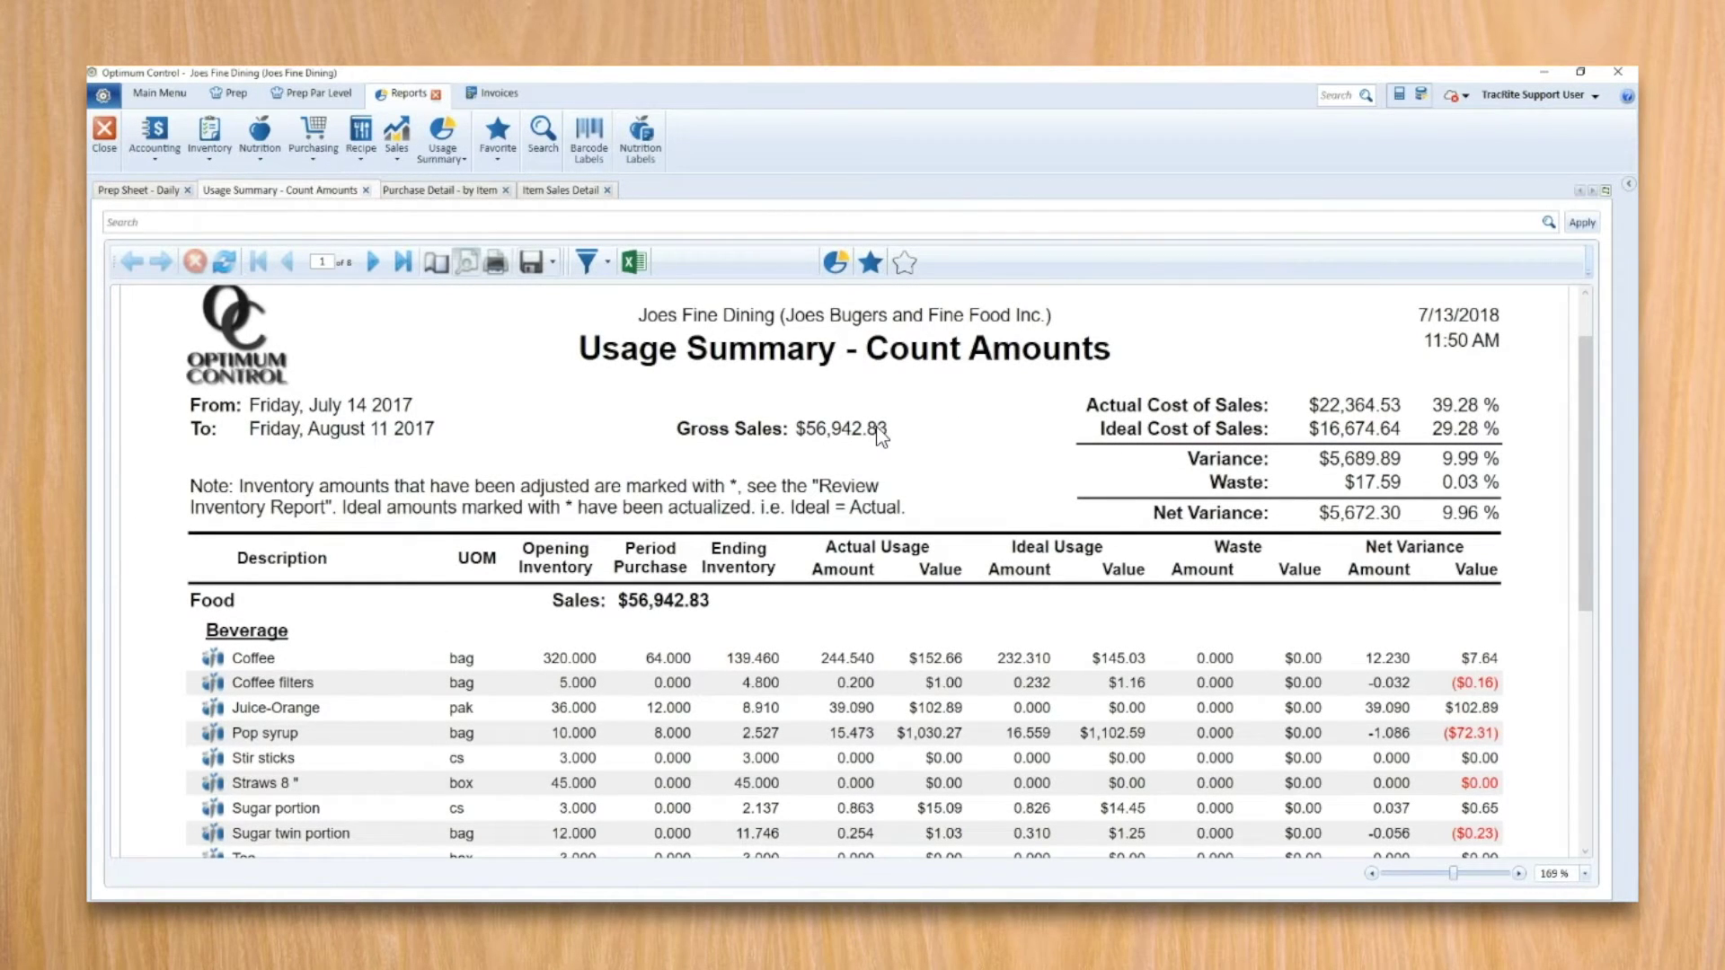
- Examine the EMPLOYEE access level in the security settings, including the access options for Preps, and return to the dashboard
left_click(104, 100)
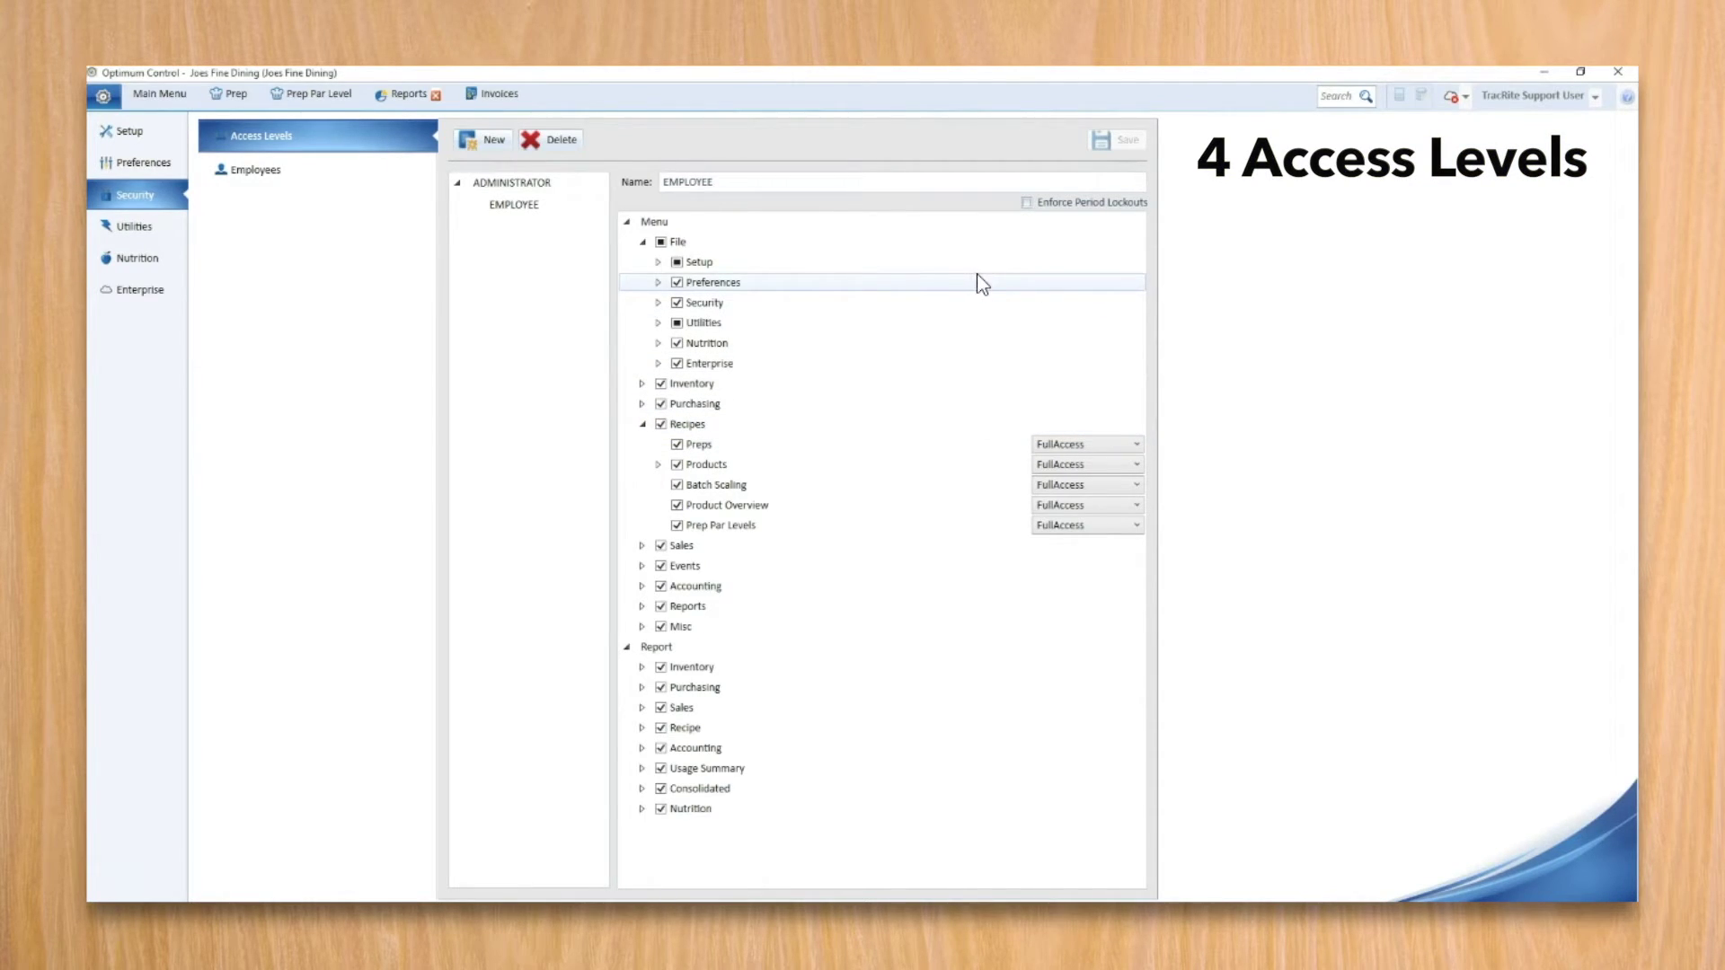
left_click(1119, 443)
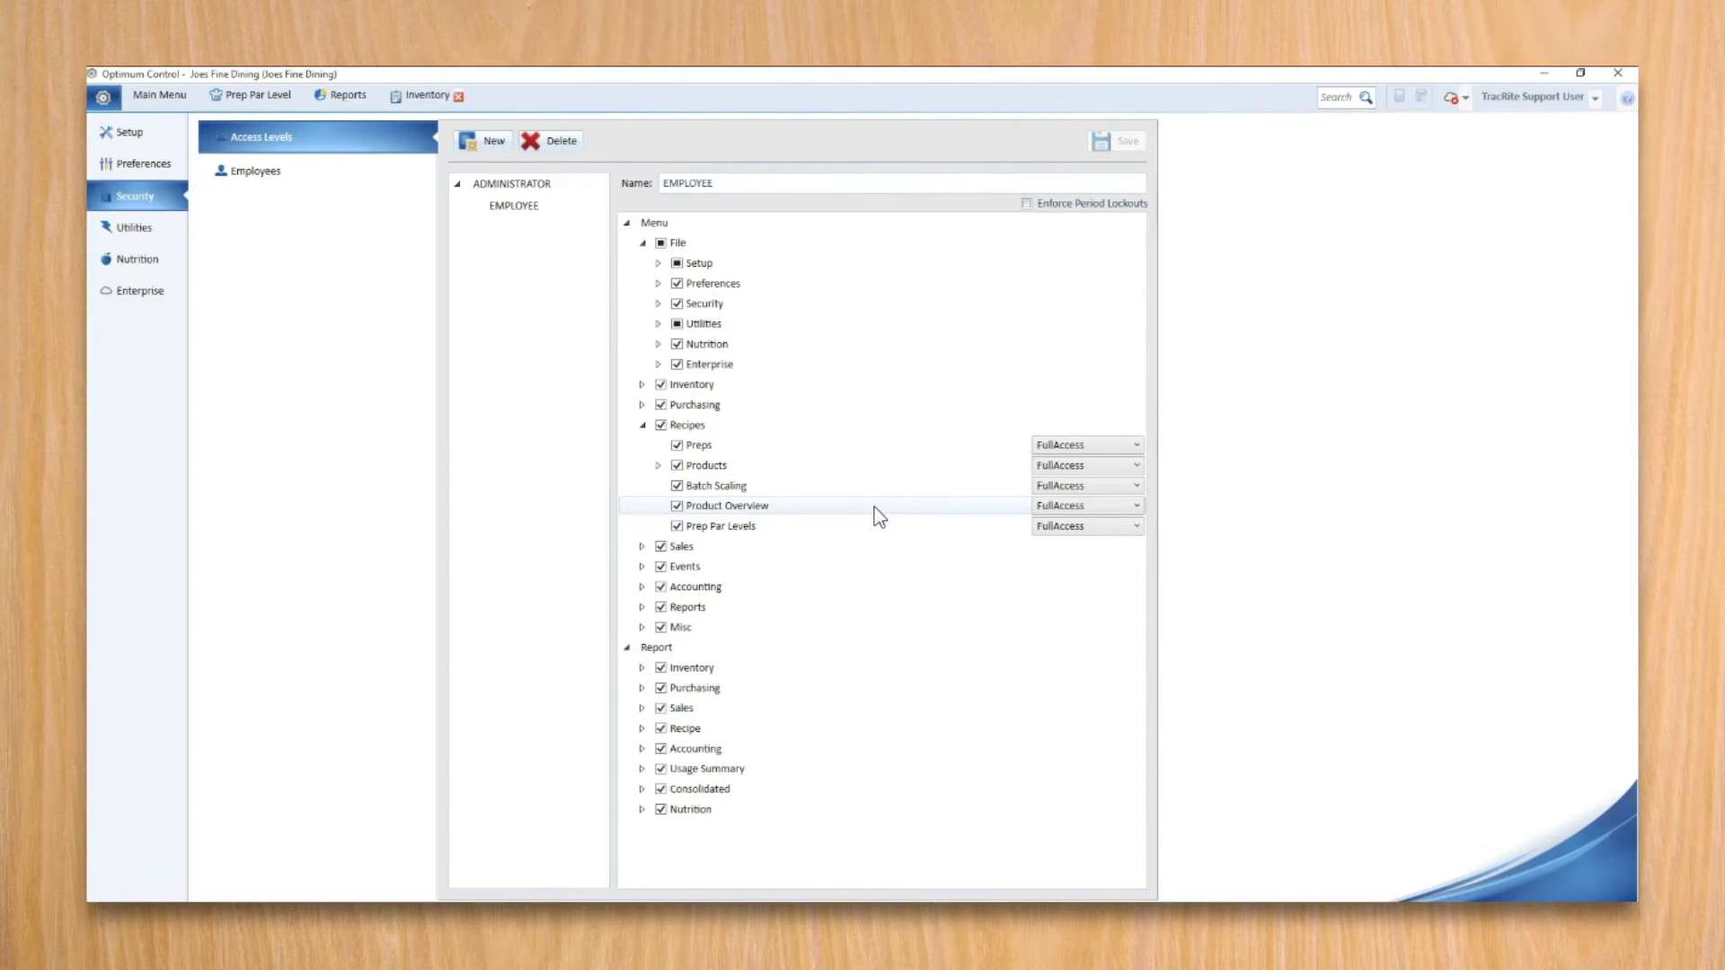
left_click(154, 100)
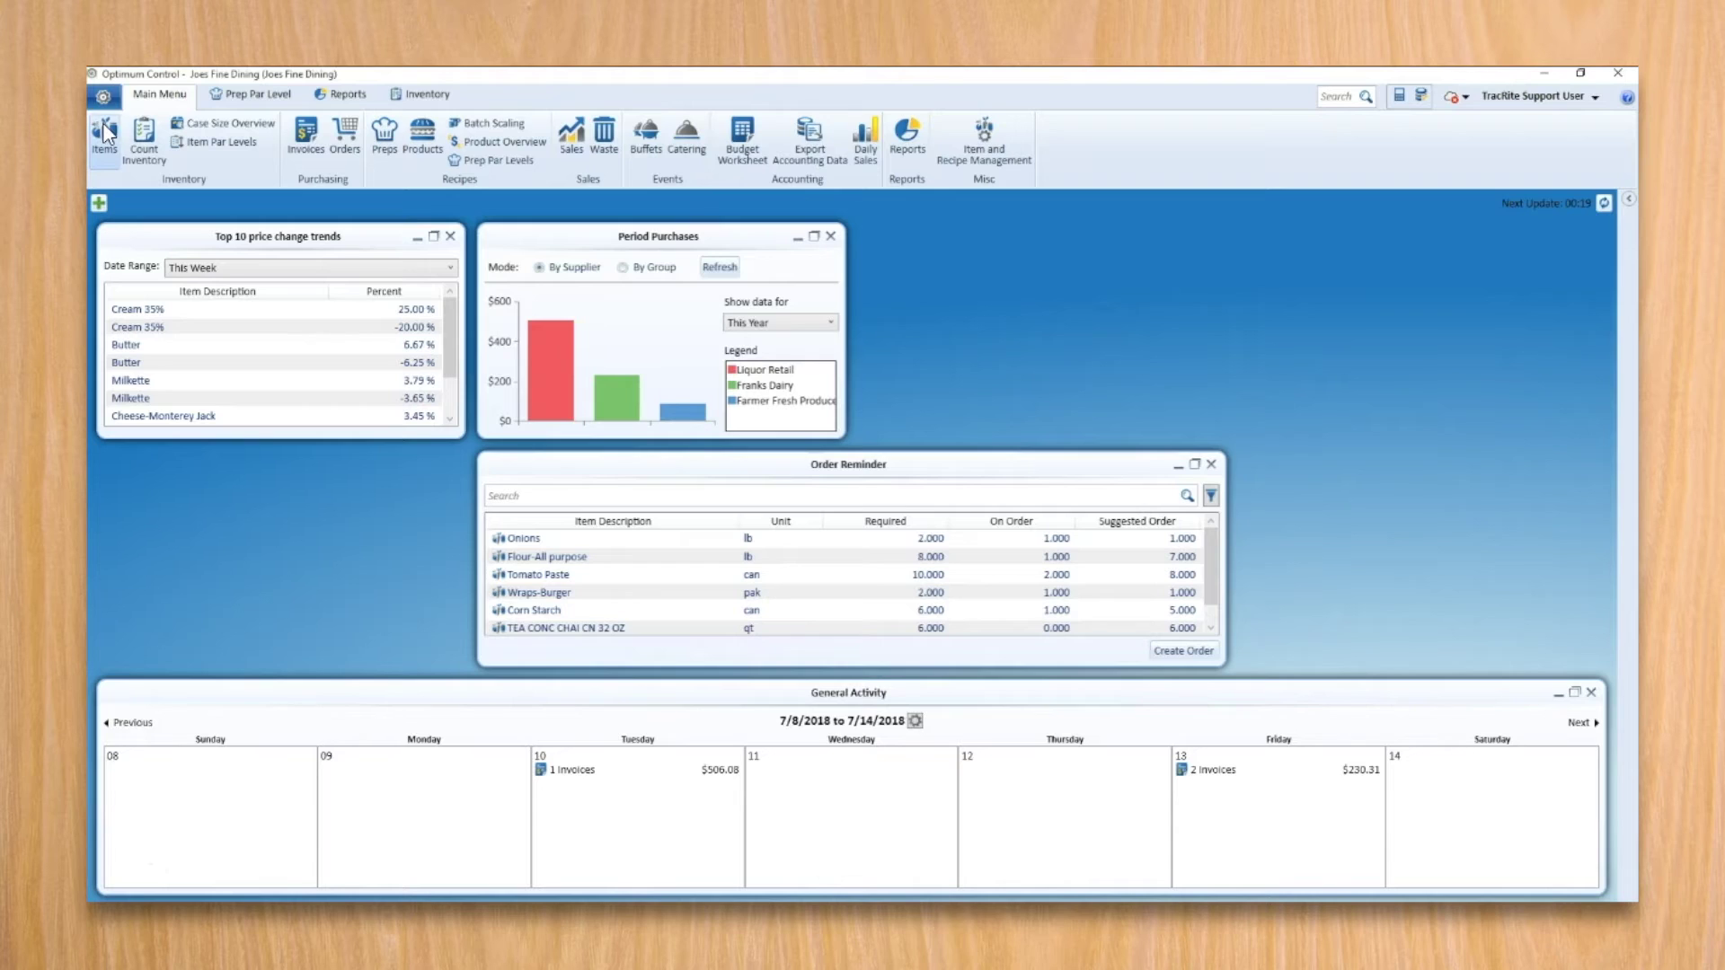
- Open the inventory's custom sorting, review the item order for the Back Storage location, and return to the dashboard
left_click(440, 97)
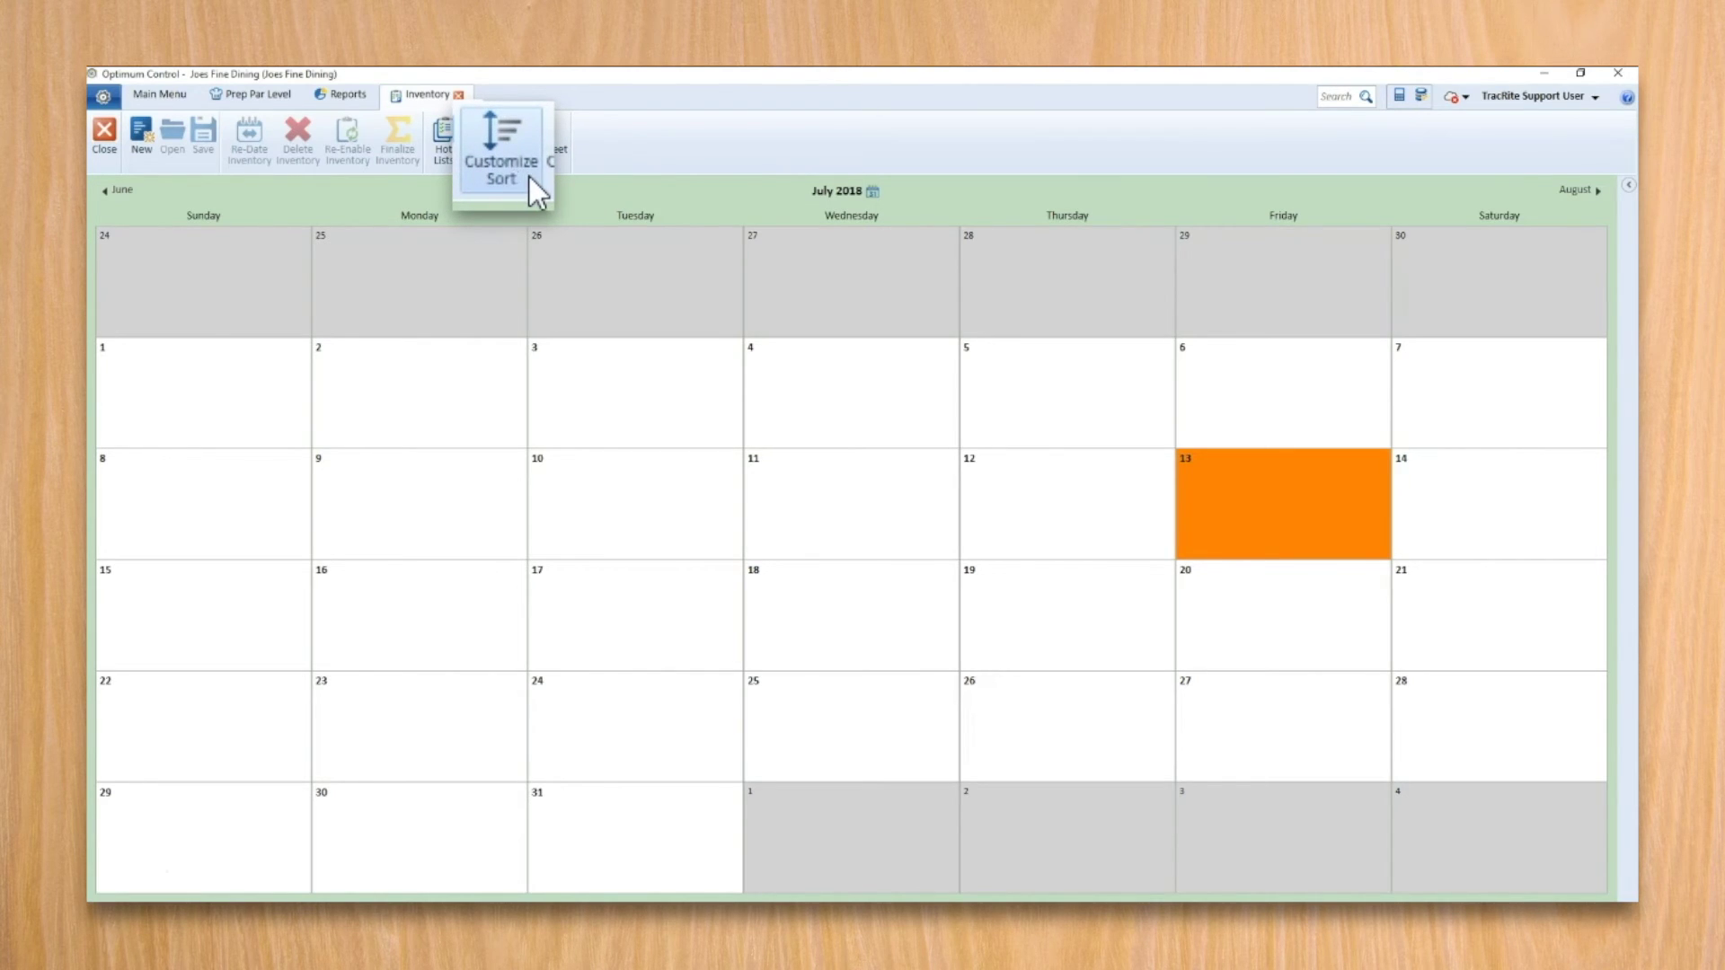
left_click(503, 159)
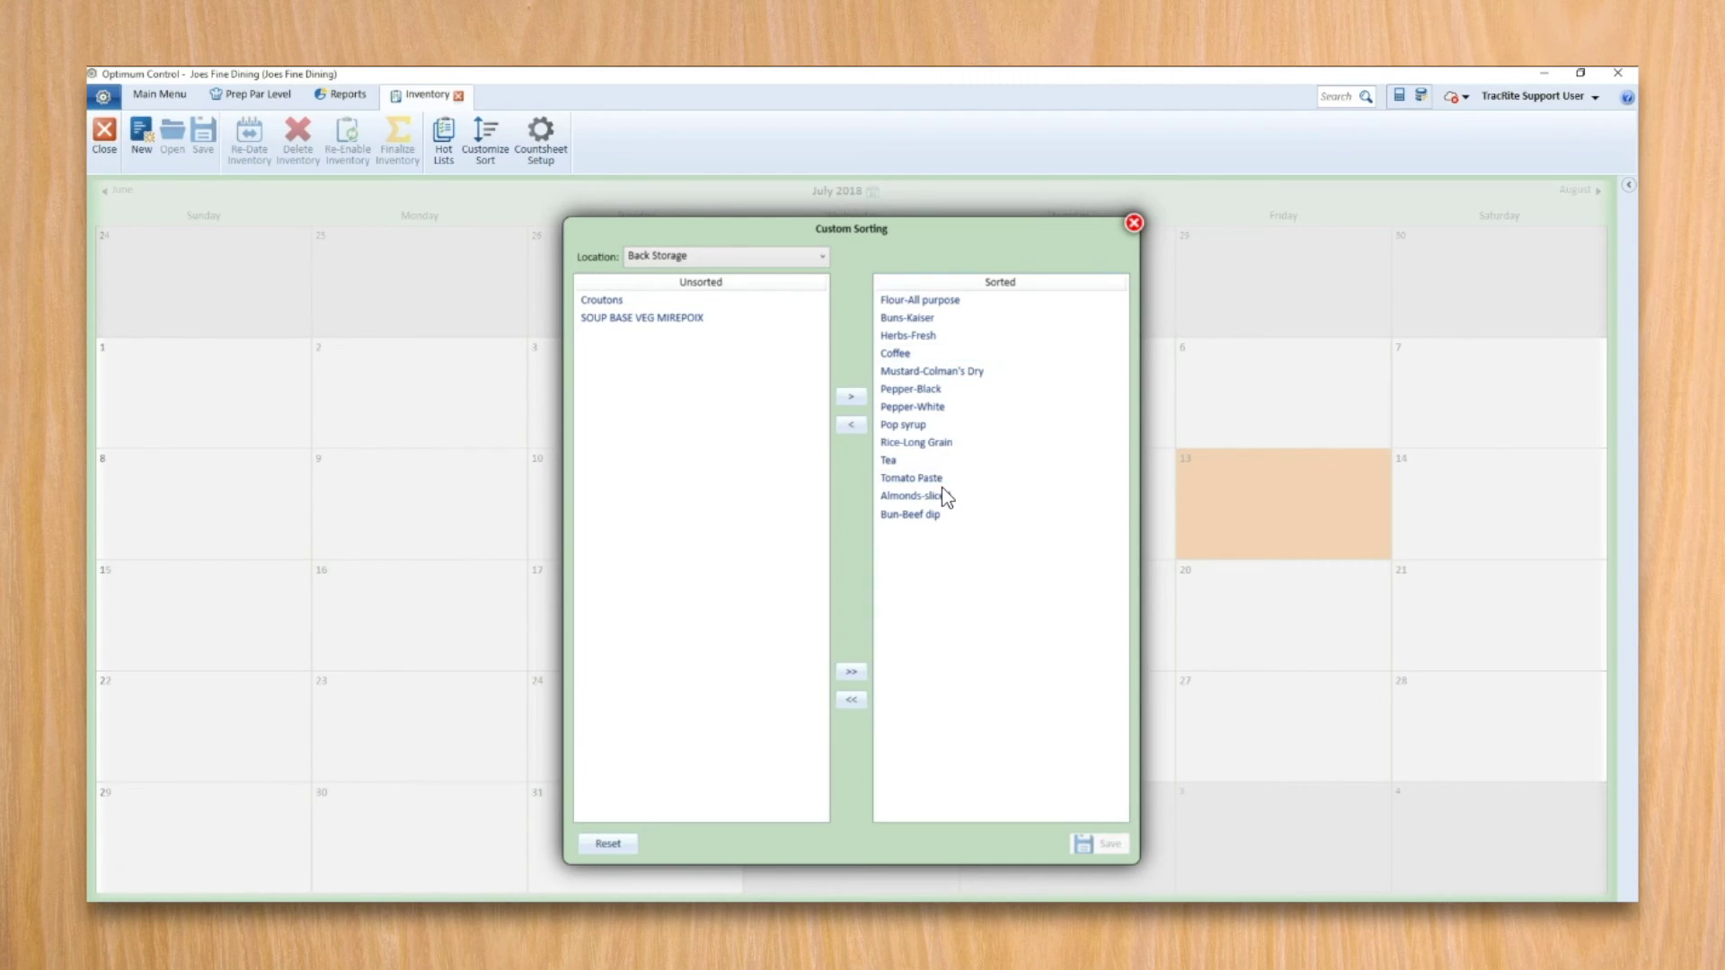
key("Escape")
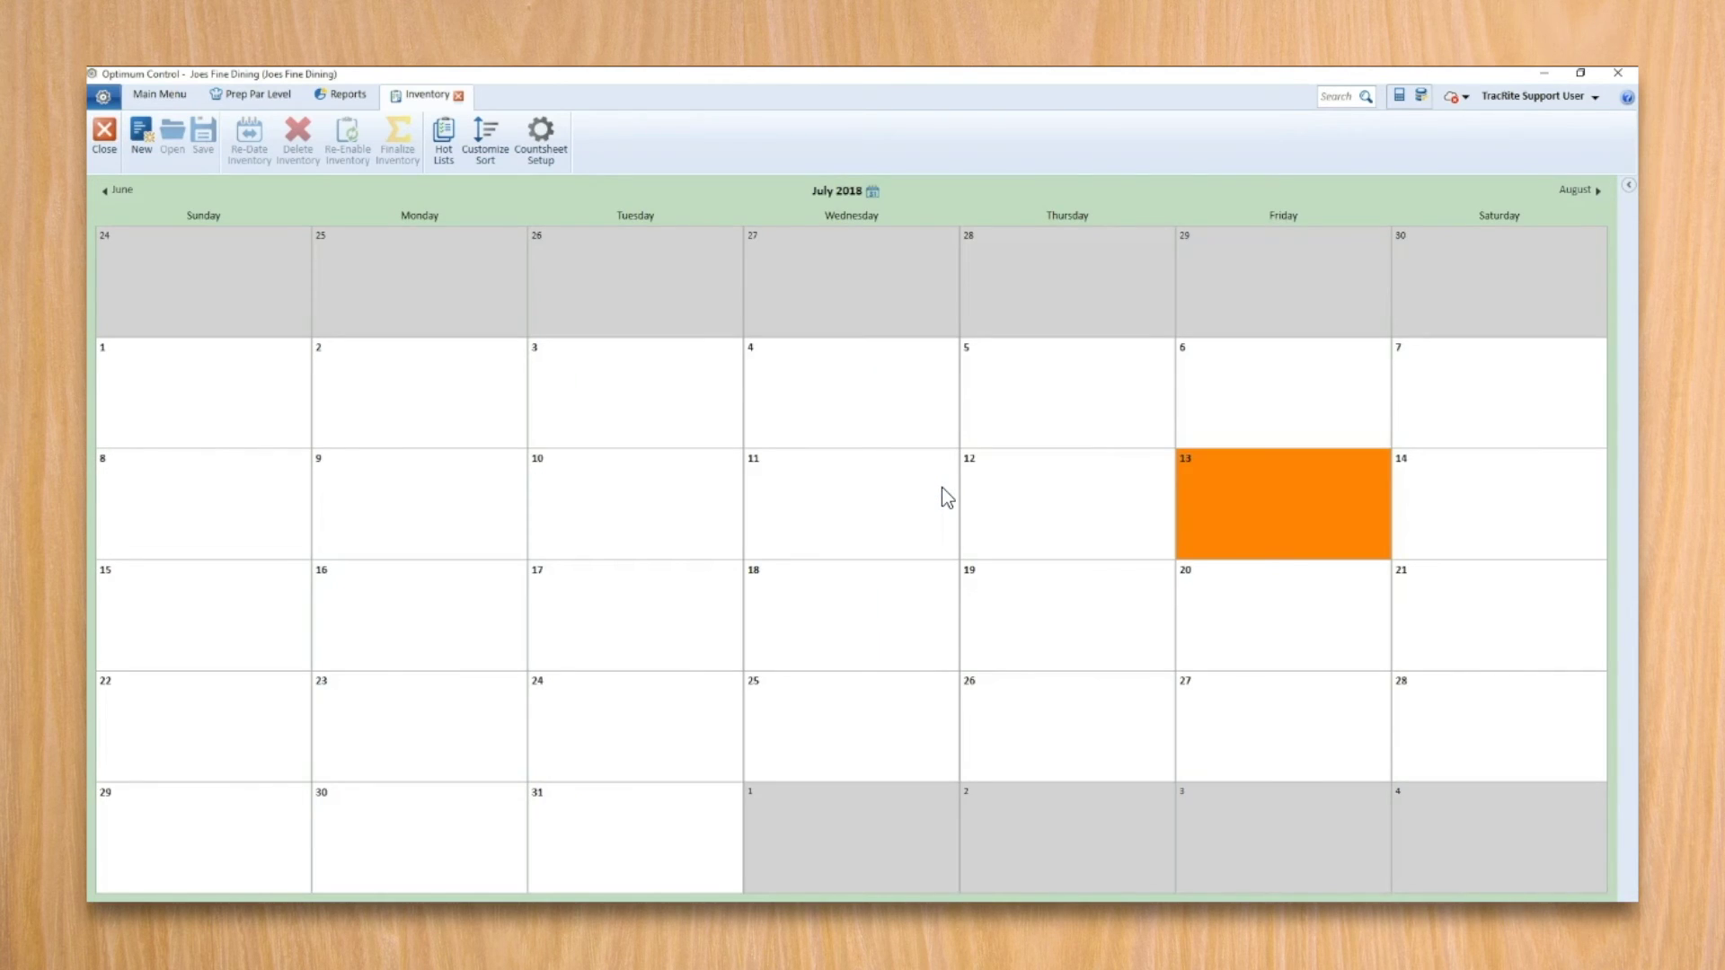
key("ctrl+Tab")
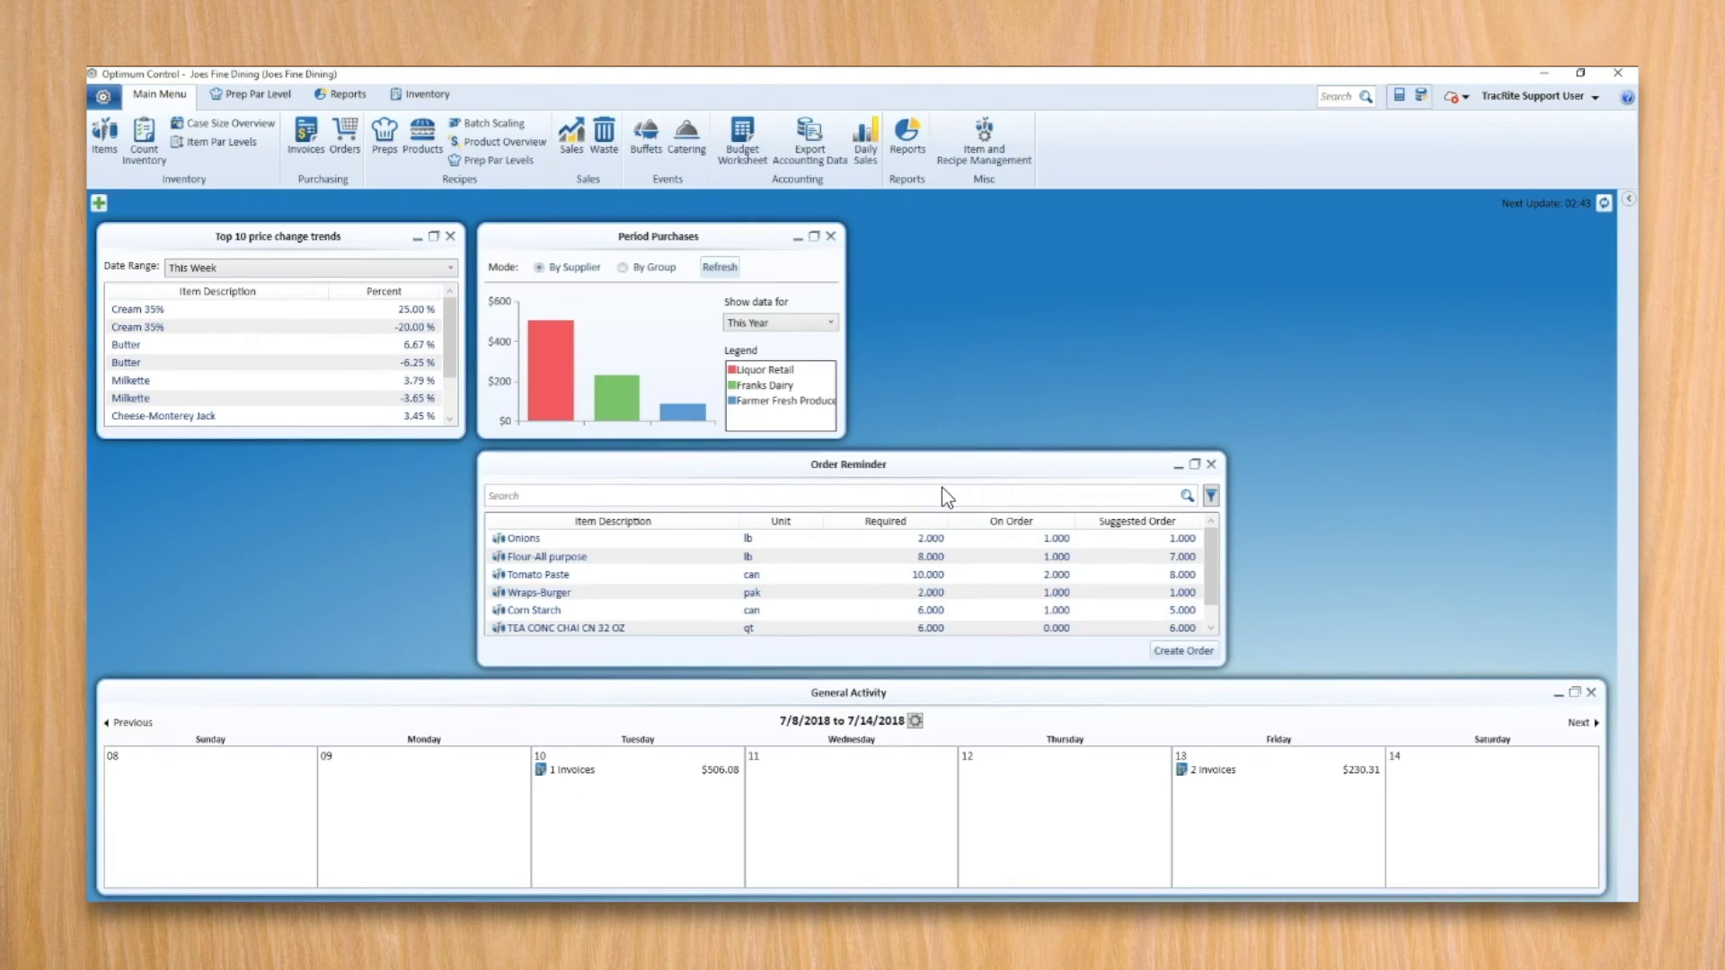